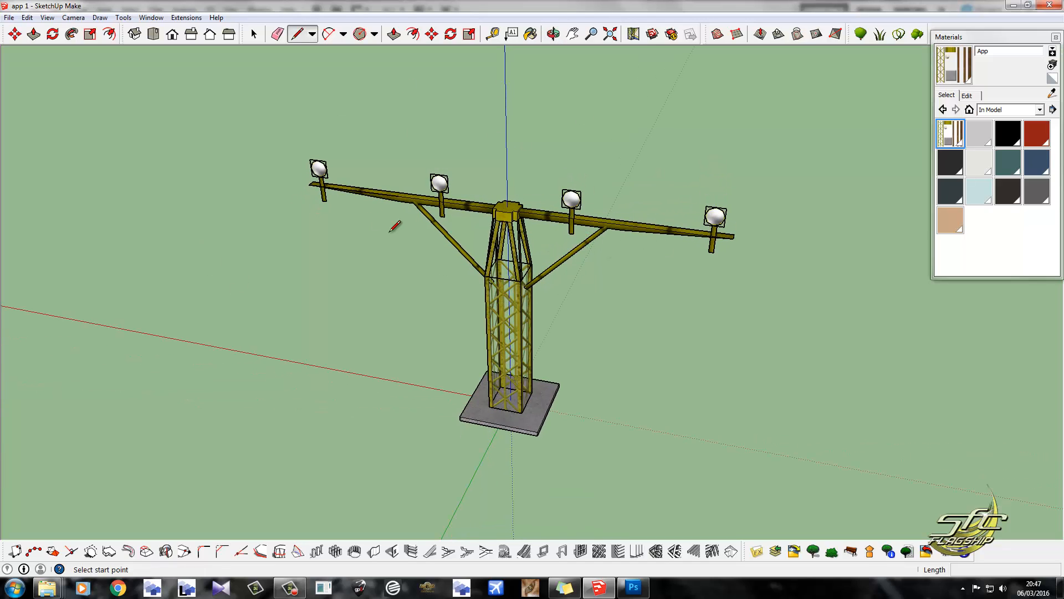
Draw an upright 2.2 m by 2.2 m square face on the crossarm beam beside the tower's central cap.
scroll(369, 205, "up", 2)
middle_click_drag(333, 168, 413, 197)
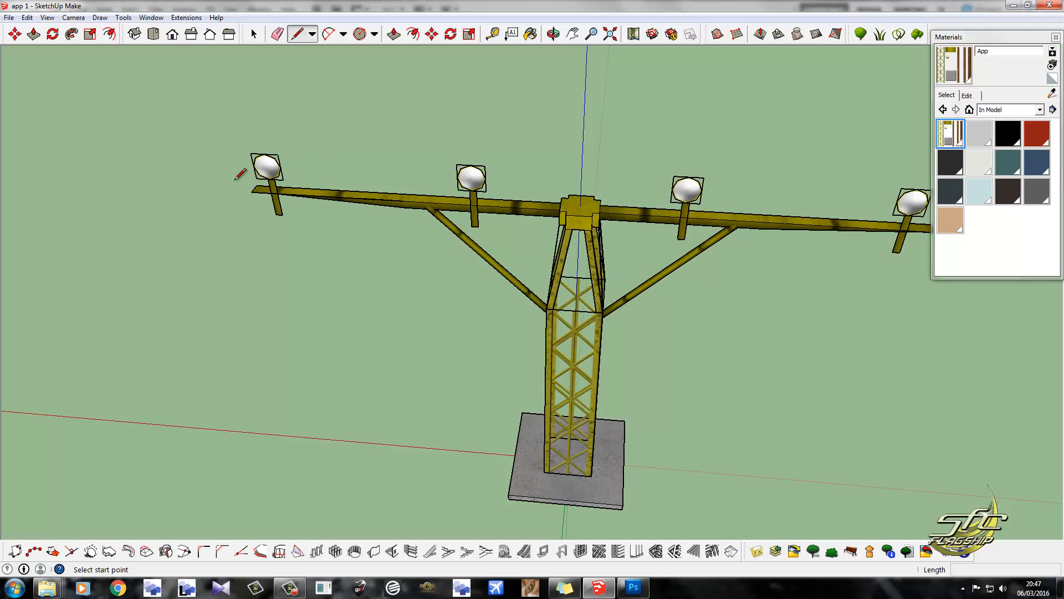
scroll(240, 174, "down", 2)
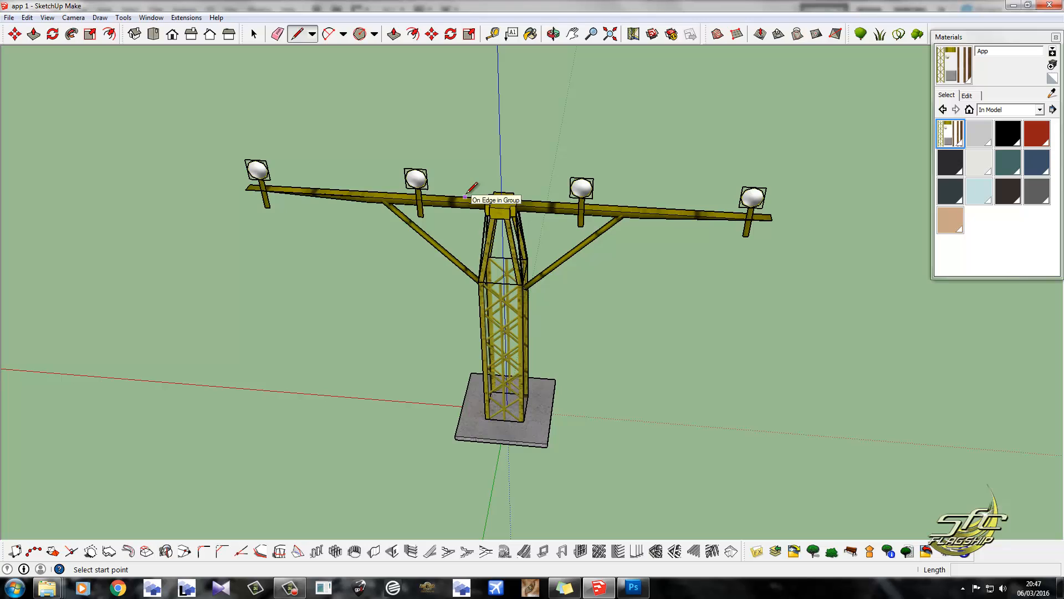
left_click(338, 190)
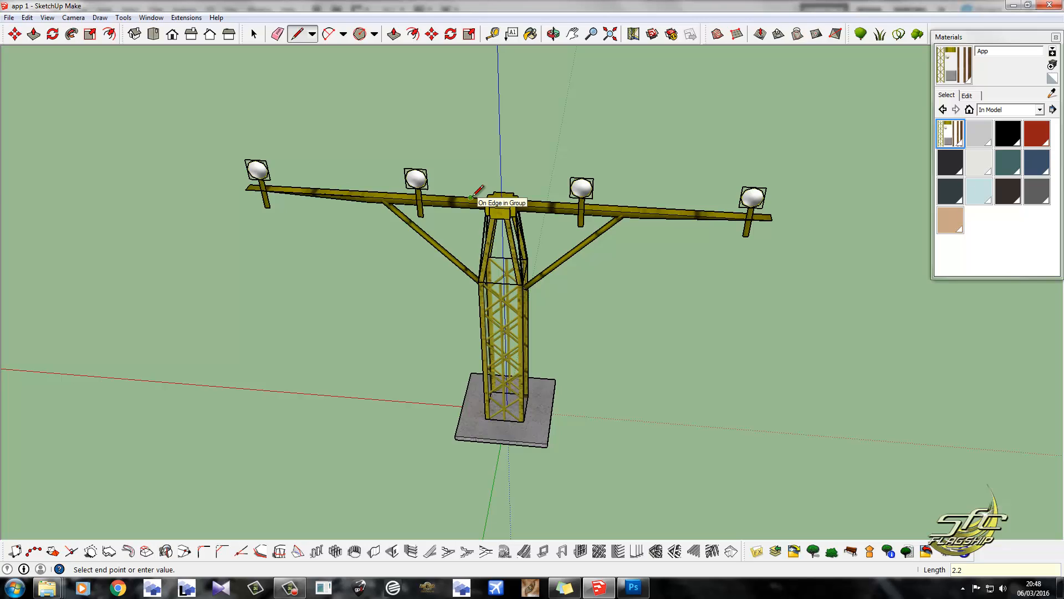
key("Return")
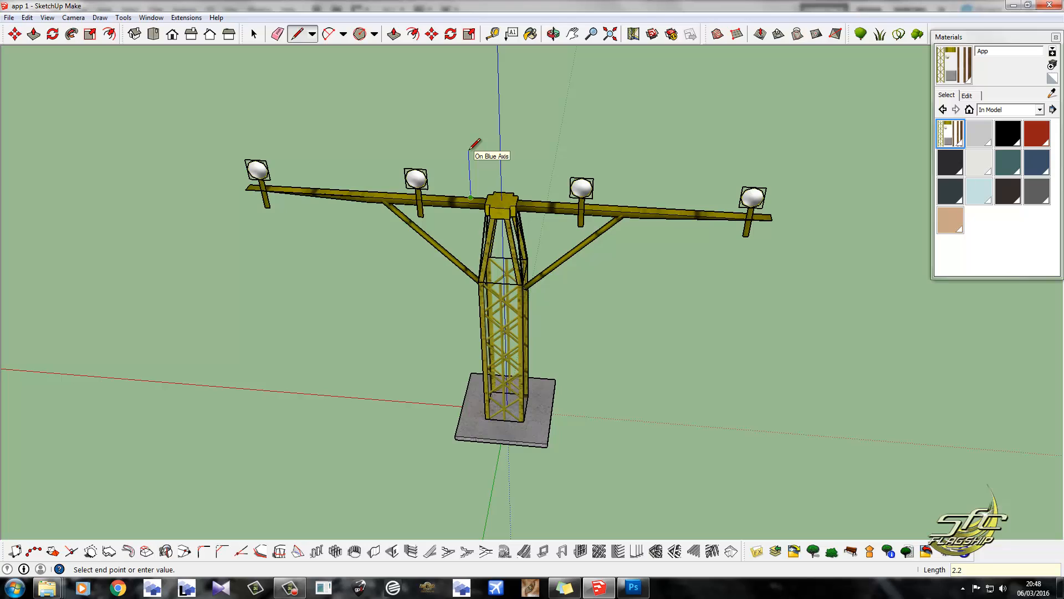
key("Return")
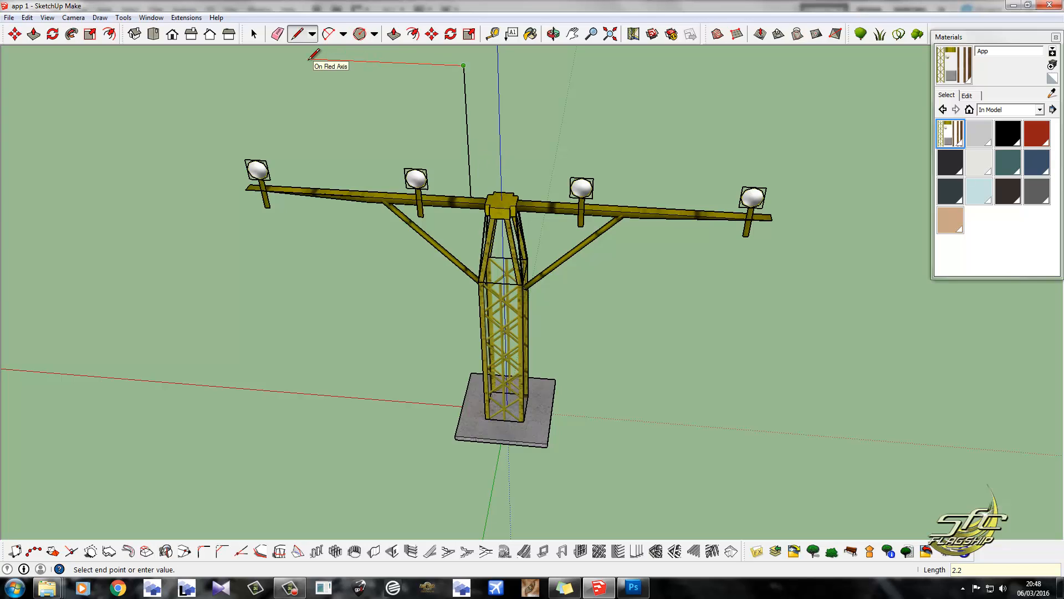
type("2.2")
key("Return")
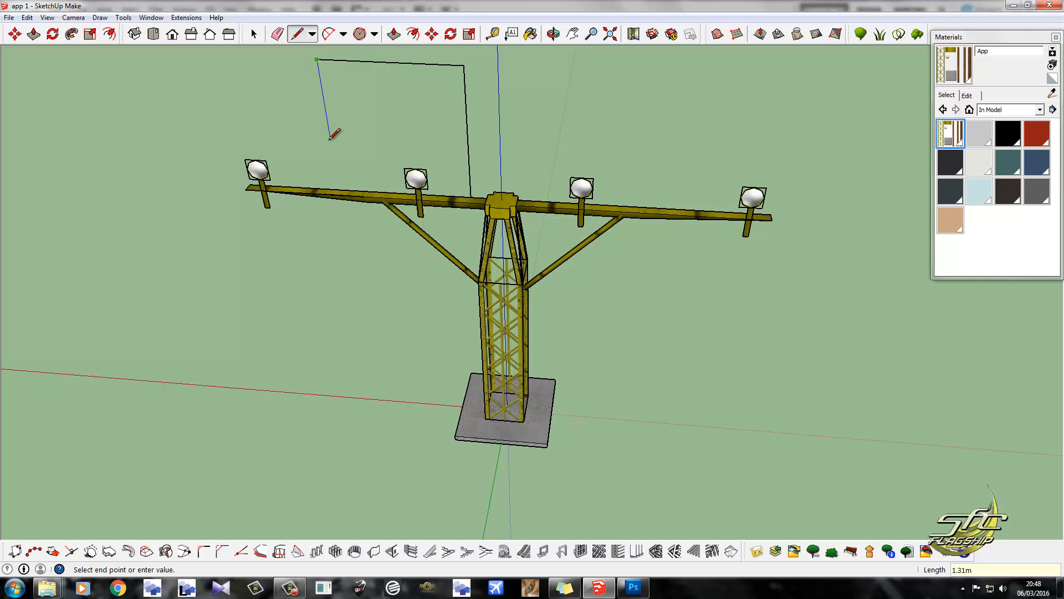
key("Return")
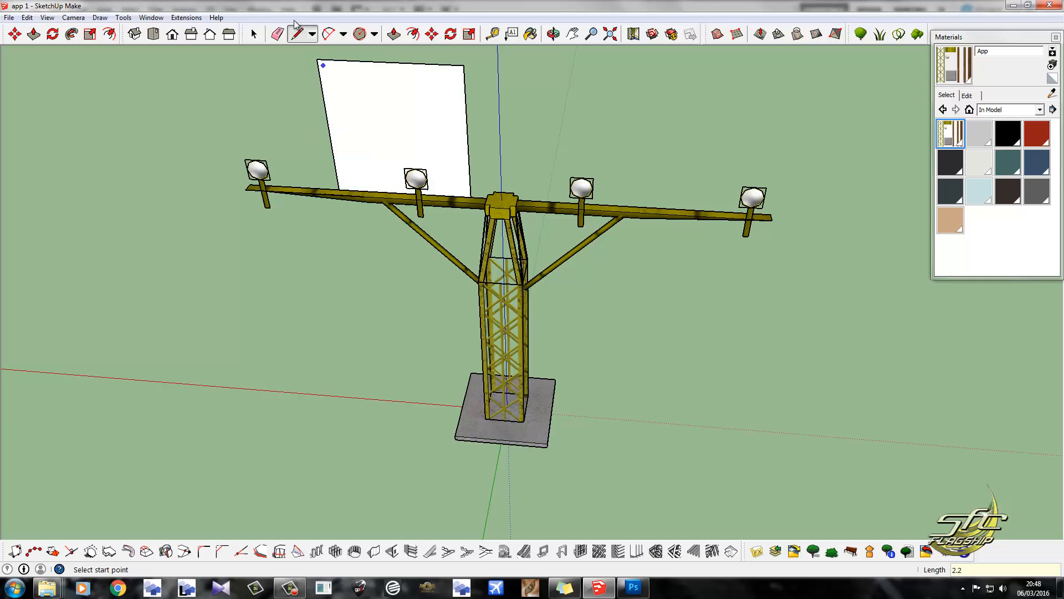
Select the square face with its edges and raise it above the beam to lamp height.
left_click(255, 34)
middle_click_drag(418, 111, 426, 73)
double_click(418, 117)
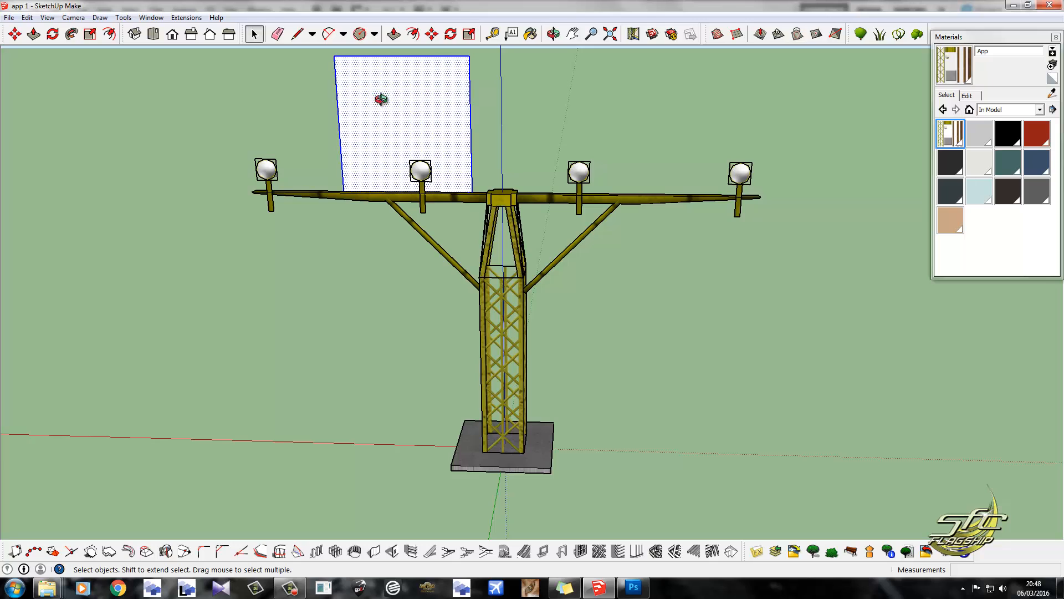
middle_click_drag(381, 100, 406, 96)
left_click(432, 34)
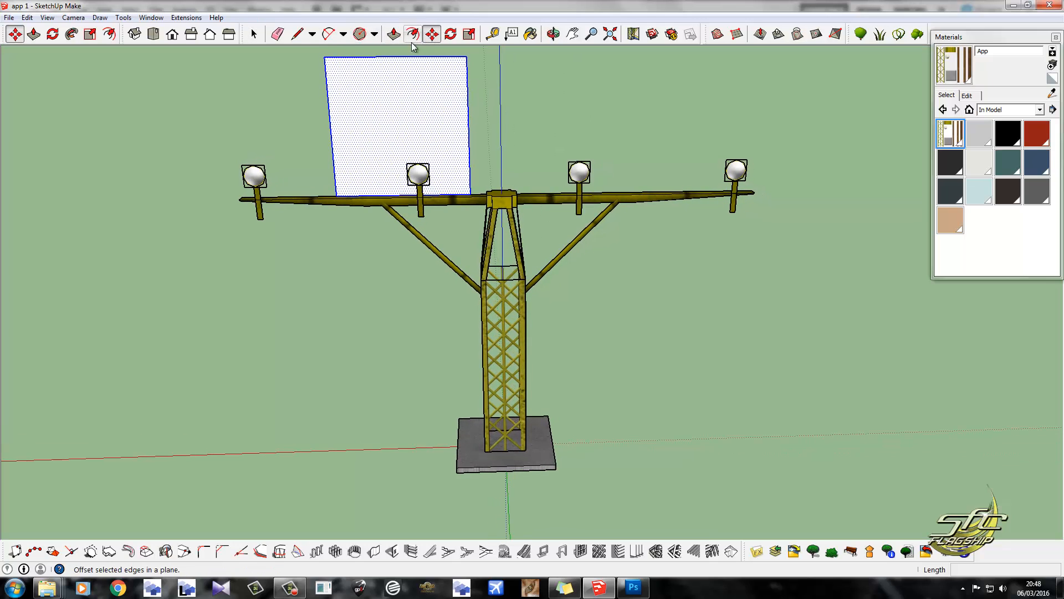
left_click(400, 193)
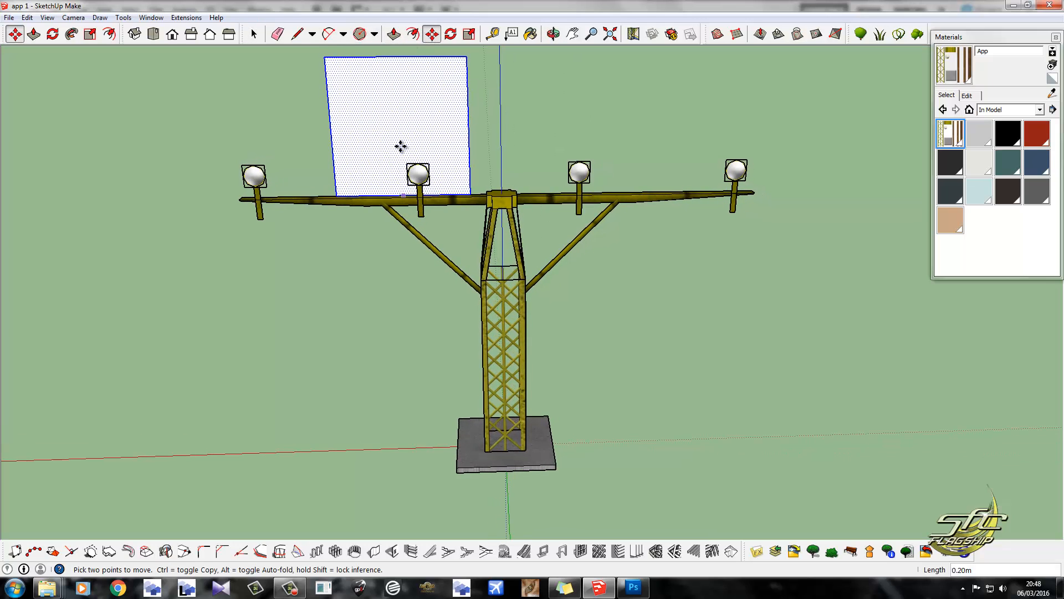
Move the square about 0.14 m horizontally toward the lamp's front, then deselect it.
middle_click_drag(454, 194, 319, 238)
scroll(463, 105, "up", 5)
scroll(454, 82, "up", 3)
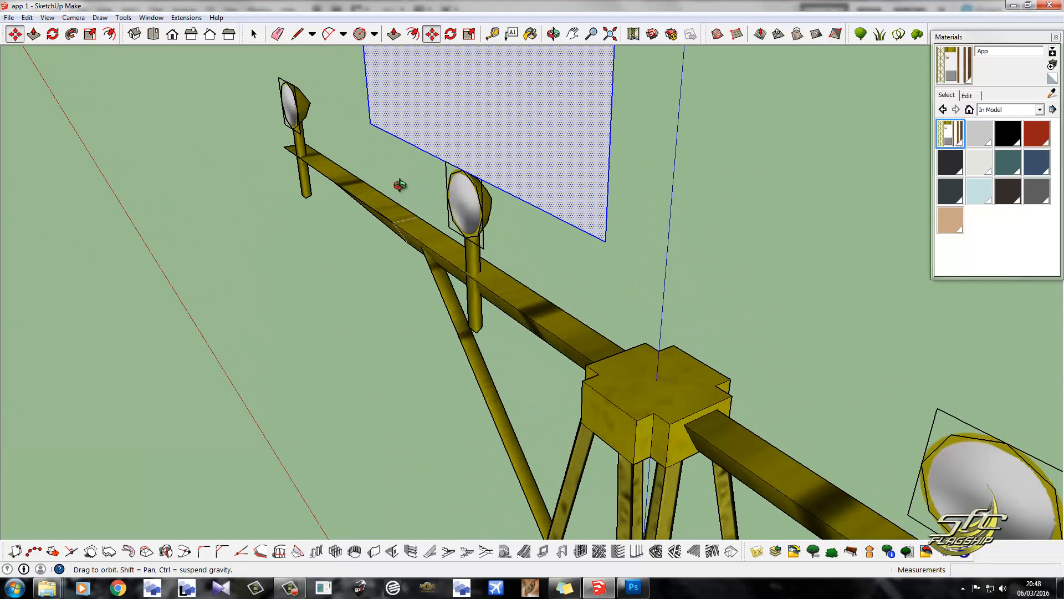
middle_click_drag(399, 183, 339, 190)
scroll(444, 173, "up", 2)
middle_click_drag(445, 174, 435, 180)
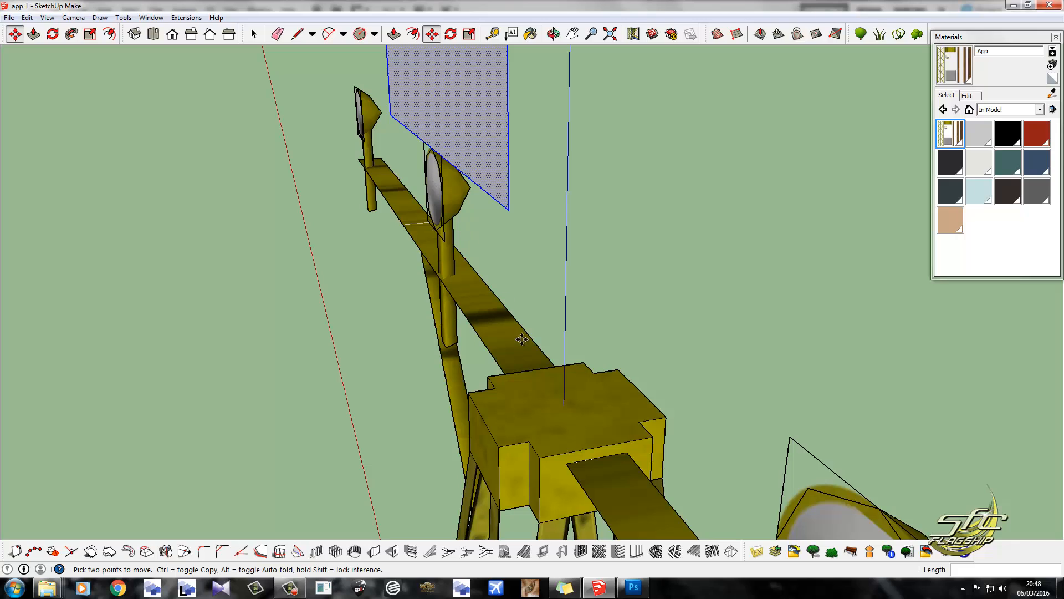
left_click(511, 308)
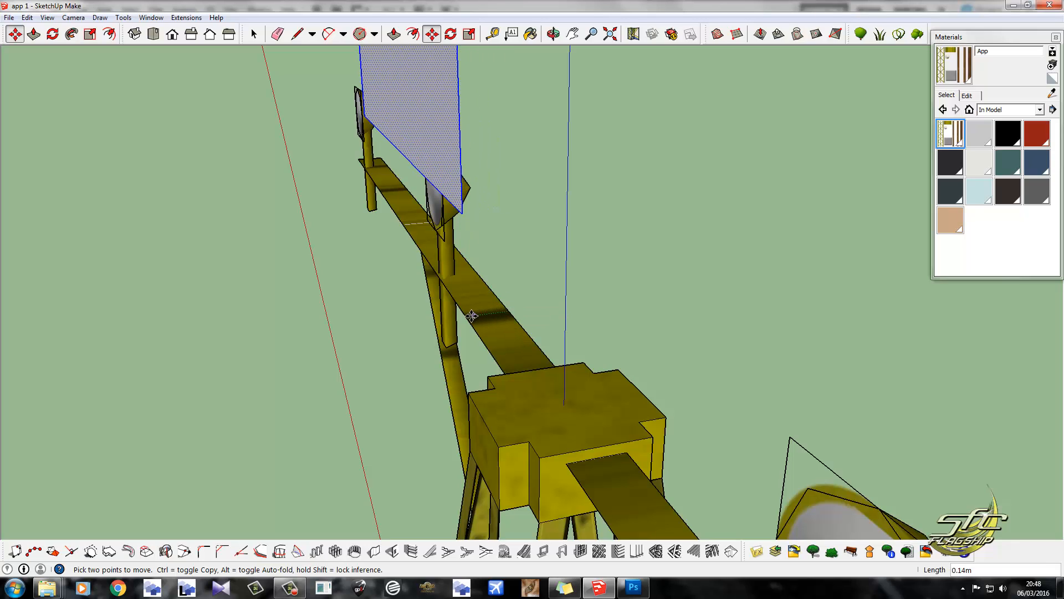
left_click(466, 315)
middle_click_drag(530, 418, 636, 368)
scroll(584, 352, "down", 1)
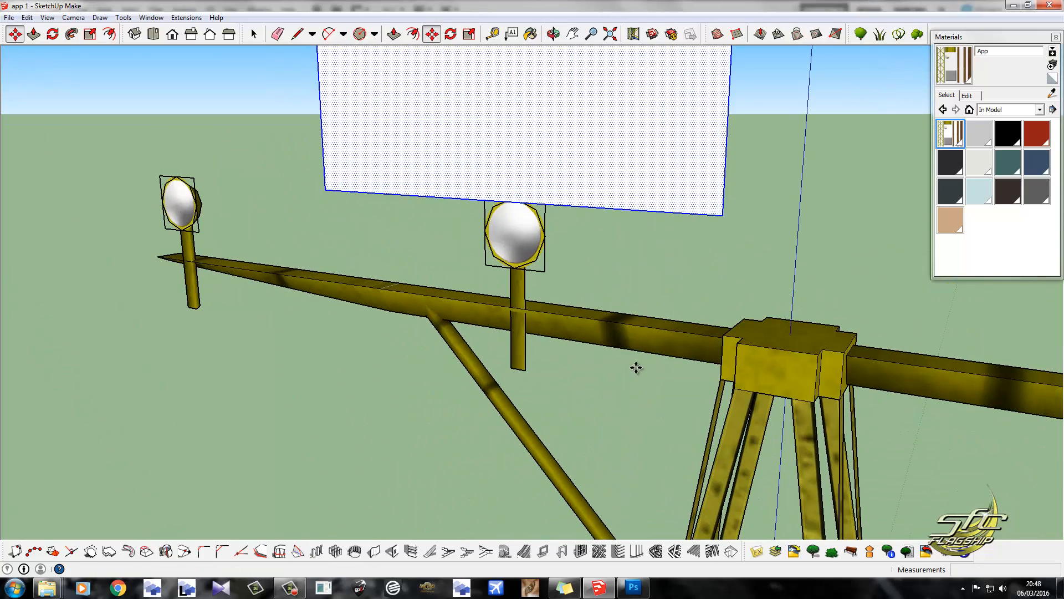
scroll(522, 314, "down", 3)
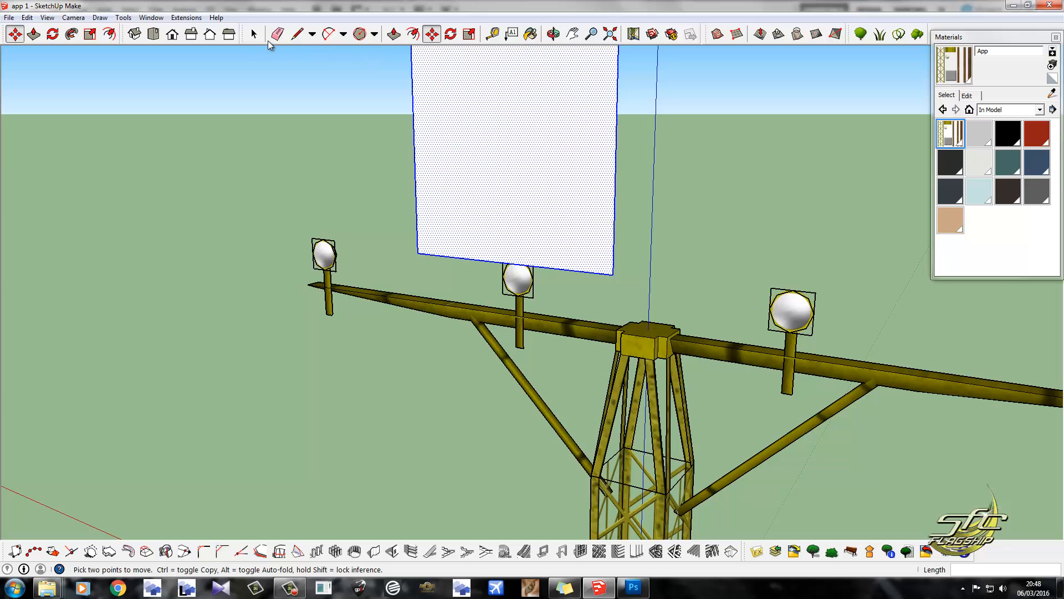
left_click(254, 35)
left_click(375, 161)
Create a 2.2 m by 2.2 m material named apf1 from the ApF1.png texture and paint it on the square.
middle_click_drag(473, 328, 518, 314)
scroll(518, 313, "down", 1)
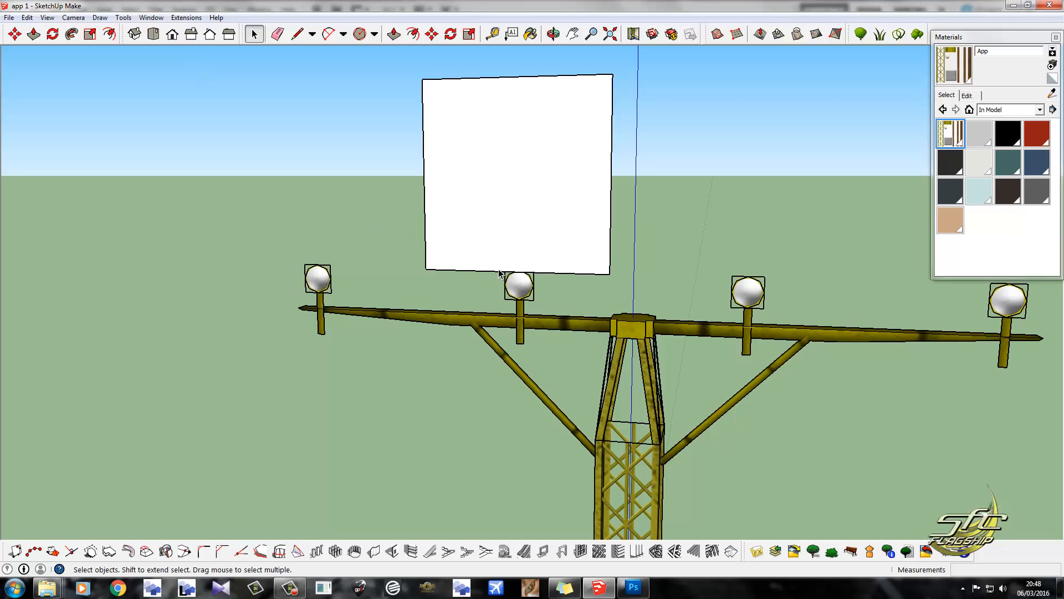
left_click(1052, 65)
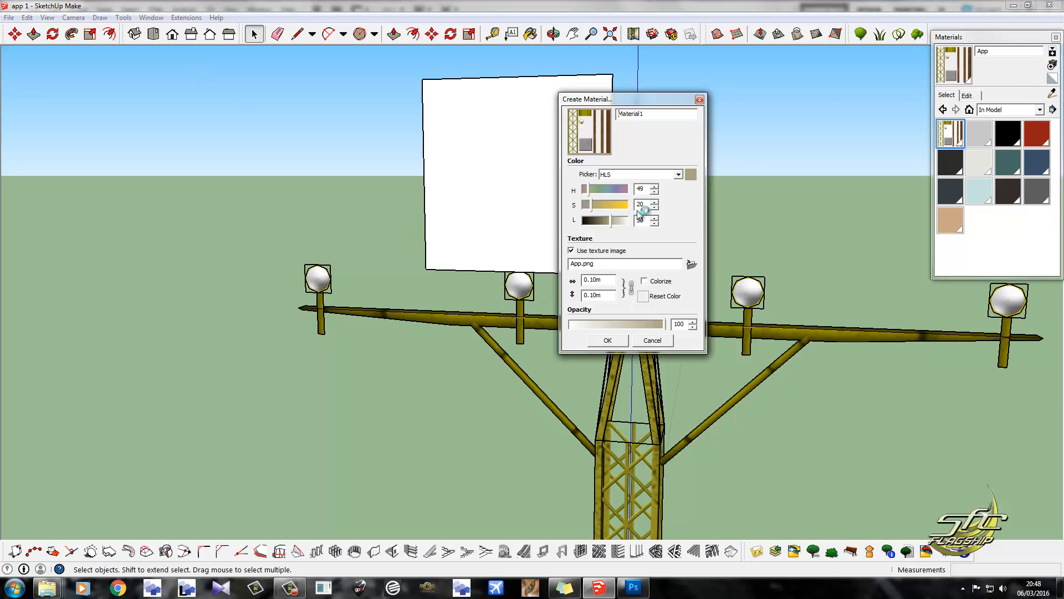
left_click(692, 264)
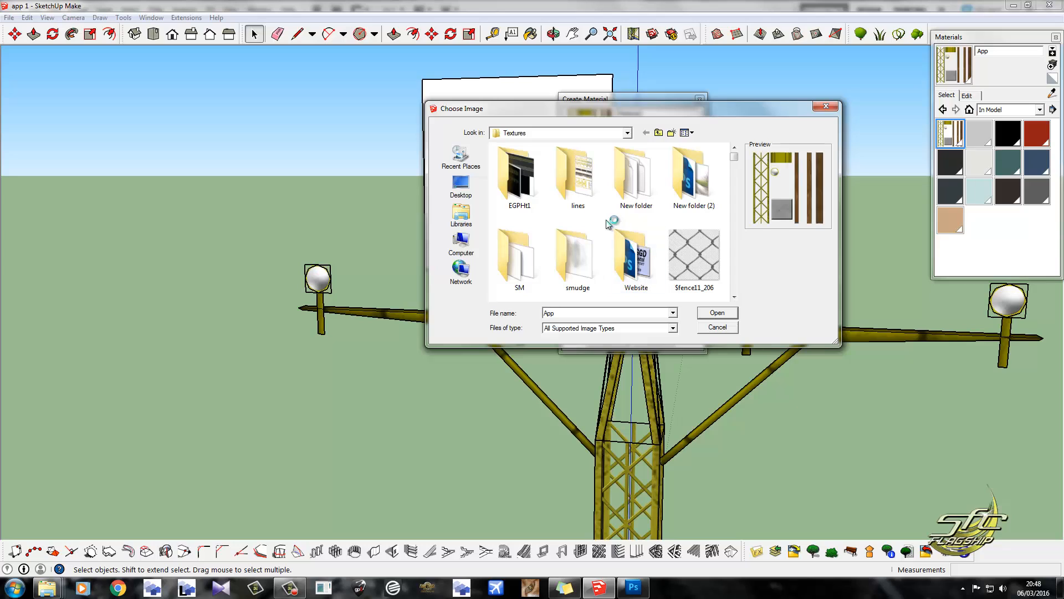
key("a")
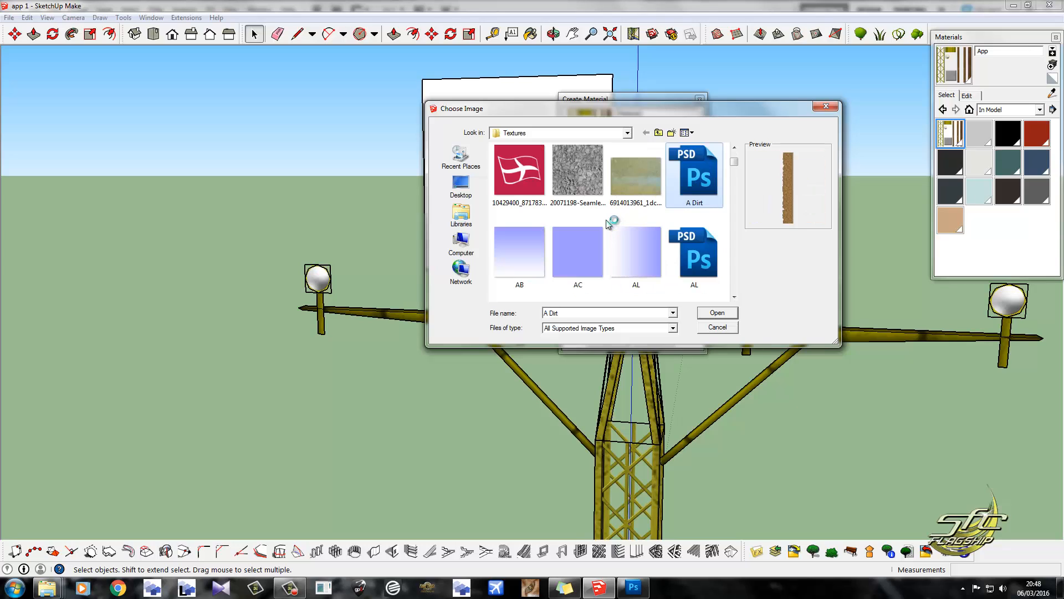
scroll(602, 227, "down", 3)
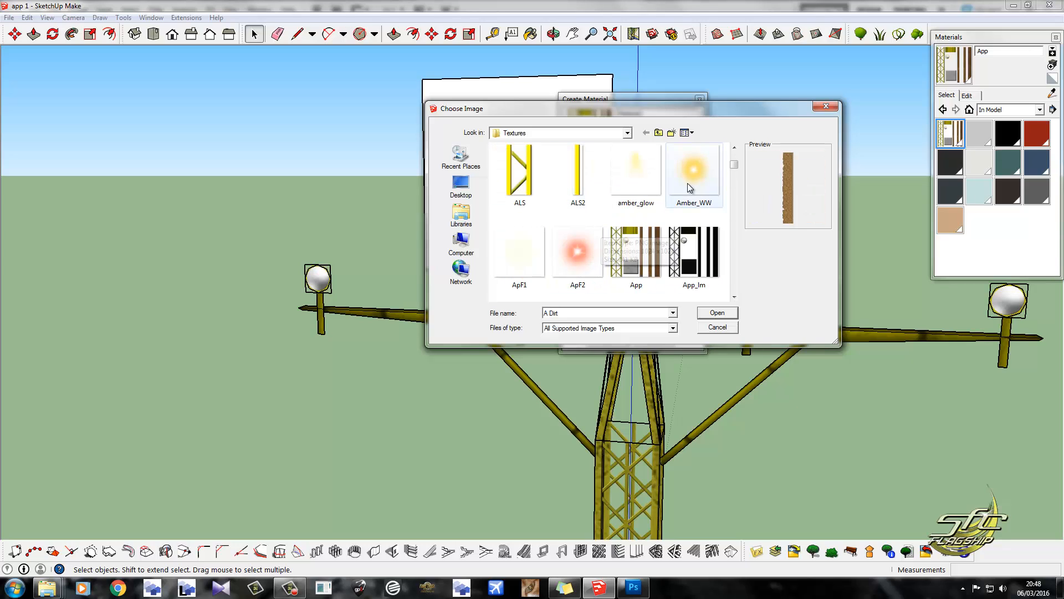
scroll(652, 215, "up", 1)
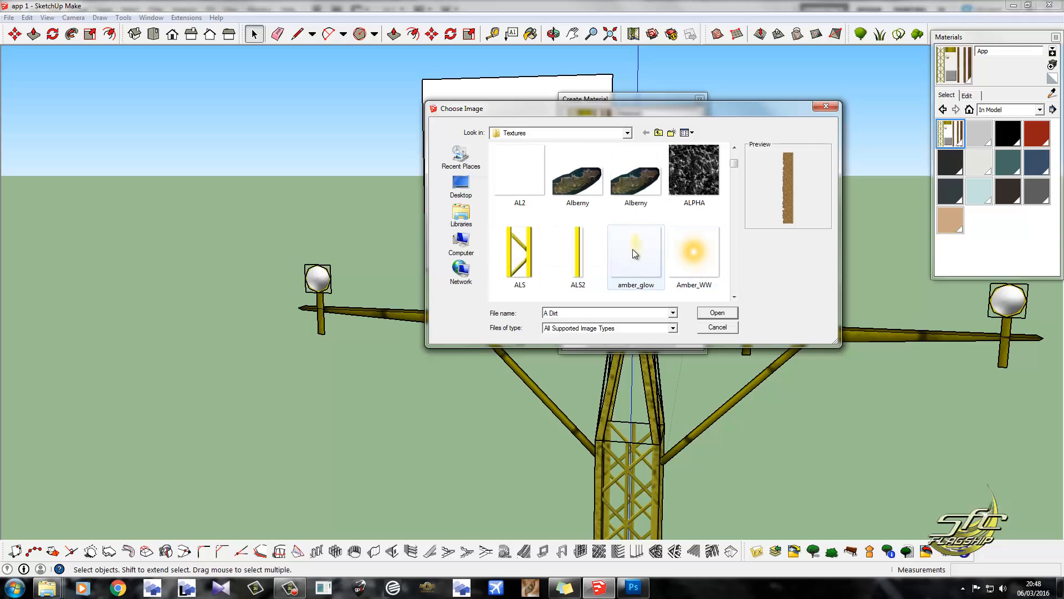
scroll(624, 249, "down", 1)
left_click(514, 248)
left_click(717, 312)
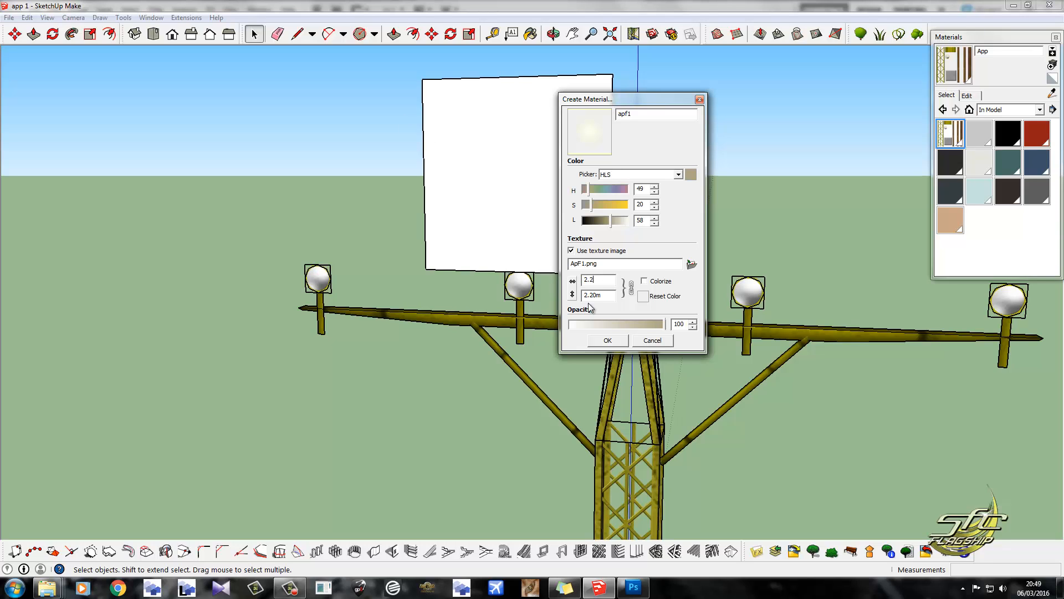
left_click(608, 345)
left_click(510, 142)
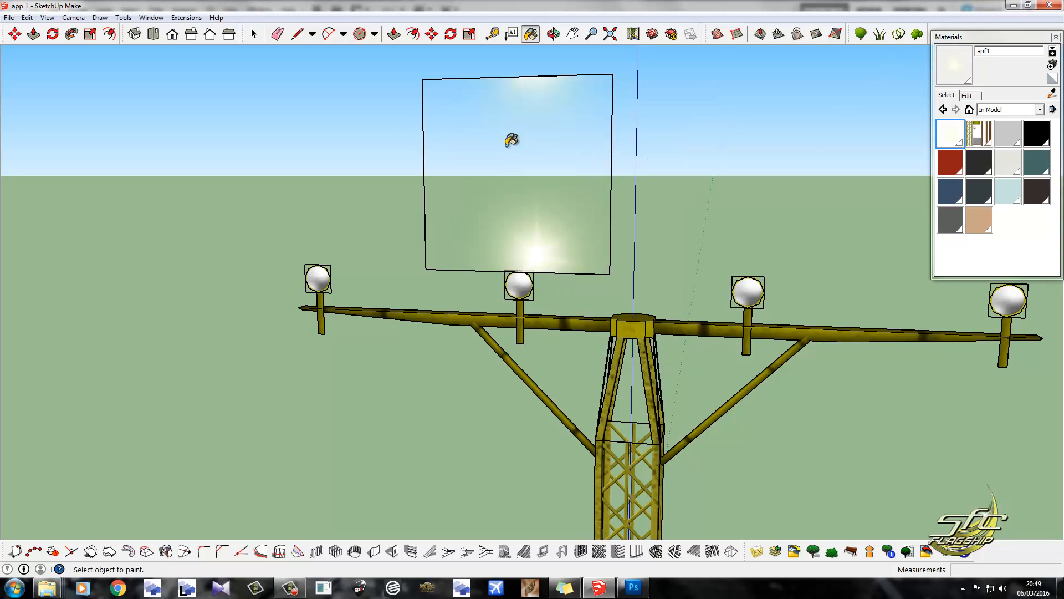
Position the apf1 texture by fitting its four pins to the square's corners, centring the glow on the face.
right_click(509, 143)
mouse_move(586, 289)
left_click(669, 290)
left_click_drag(466, 112, 451, 182)
left_click_drag(436, 82, 425, 77)
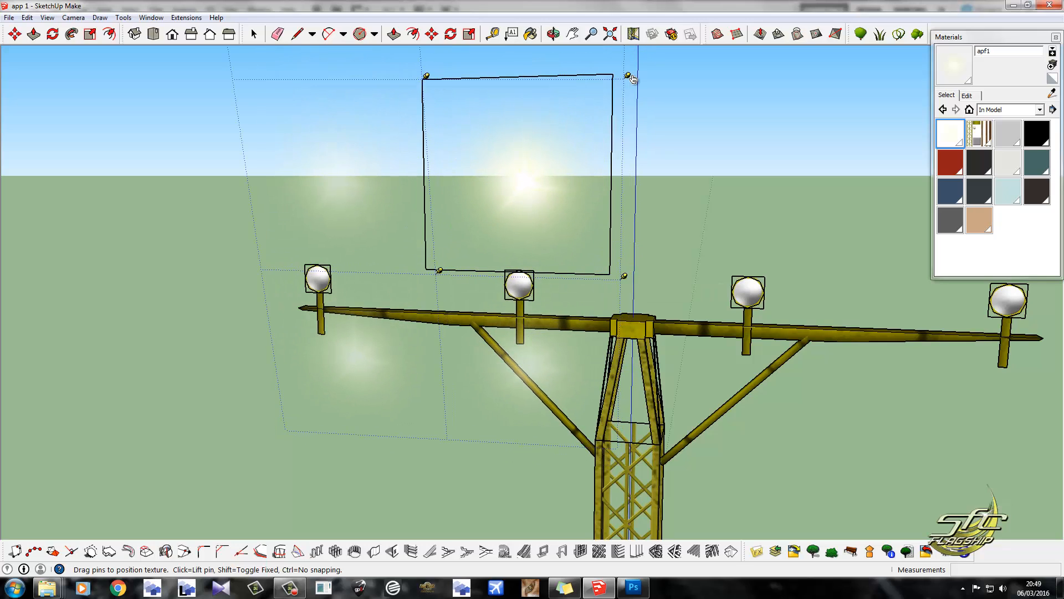
left_click_drag(631, 77, 617, 71)
left_click_drag(625, 277, 615, 273)
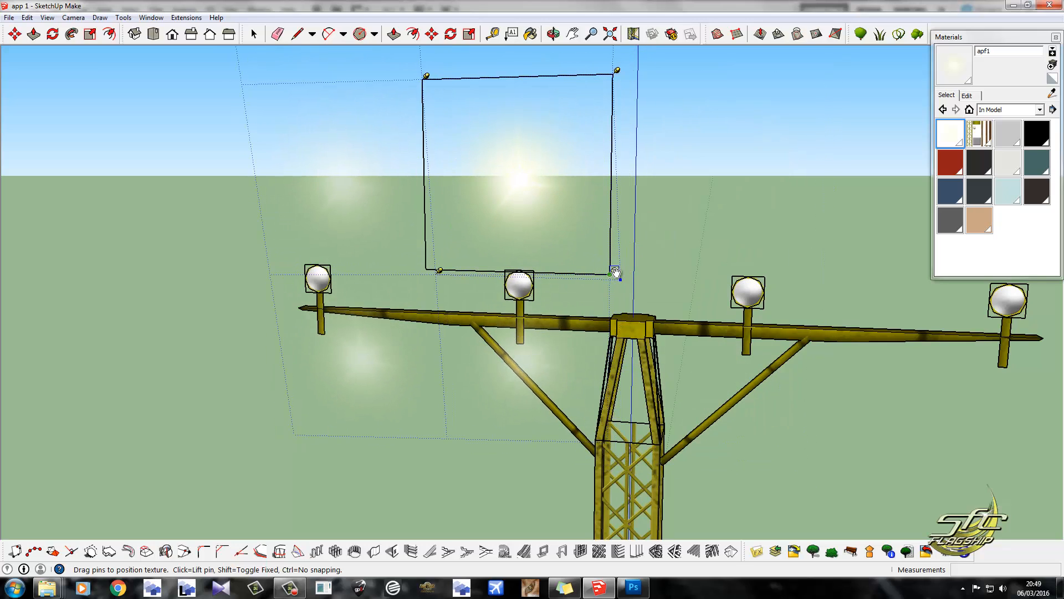
left_click_drag(440, 271, 427, 269)
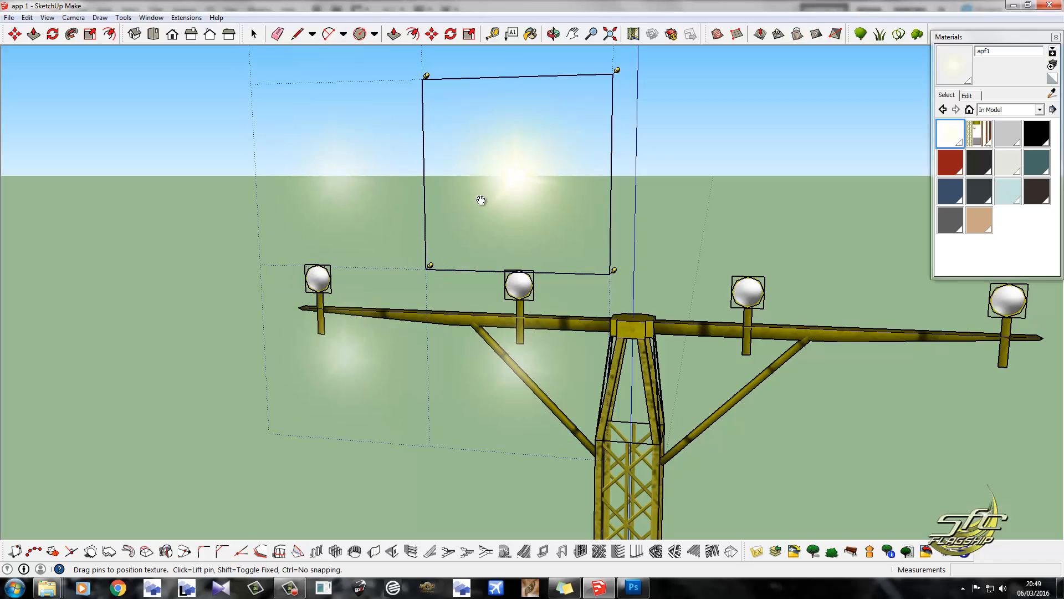
key("Return")
Select the textured square and move it down about 1.3 m along the blue axis, centring the glow on the lamp.
left_click(254, 35)
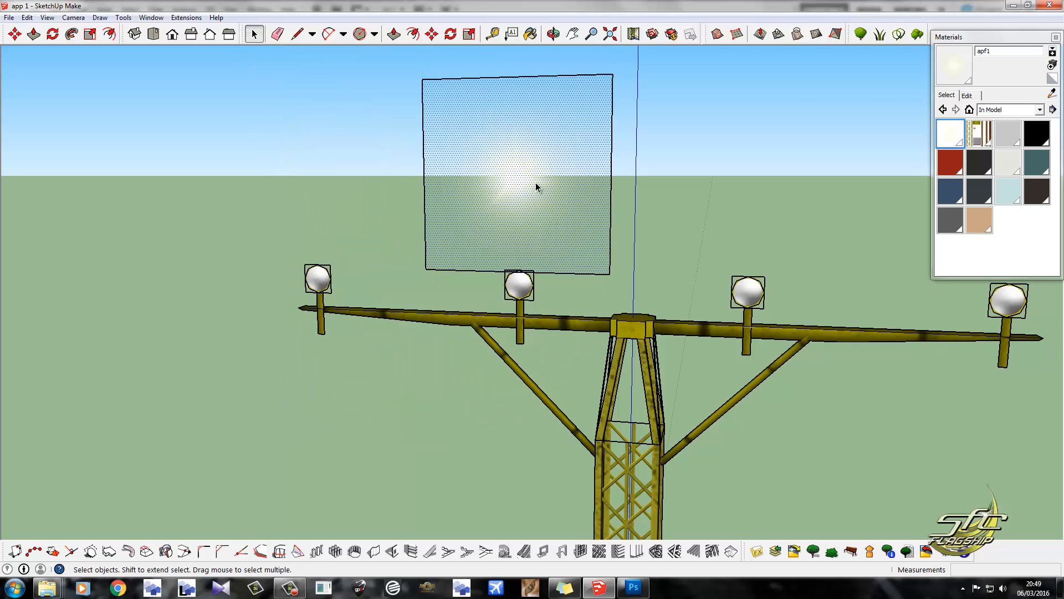
double_click(536, 183)
middle_click_drag(535, 186, 222, 244)
middle_click_drag(497, 227, 701, 202)
key("m")
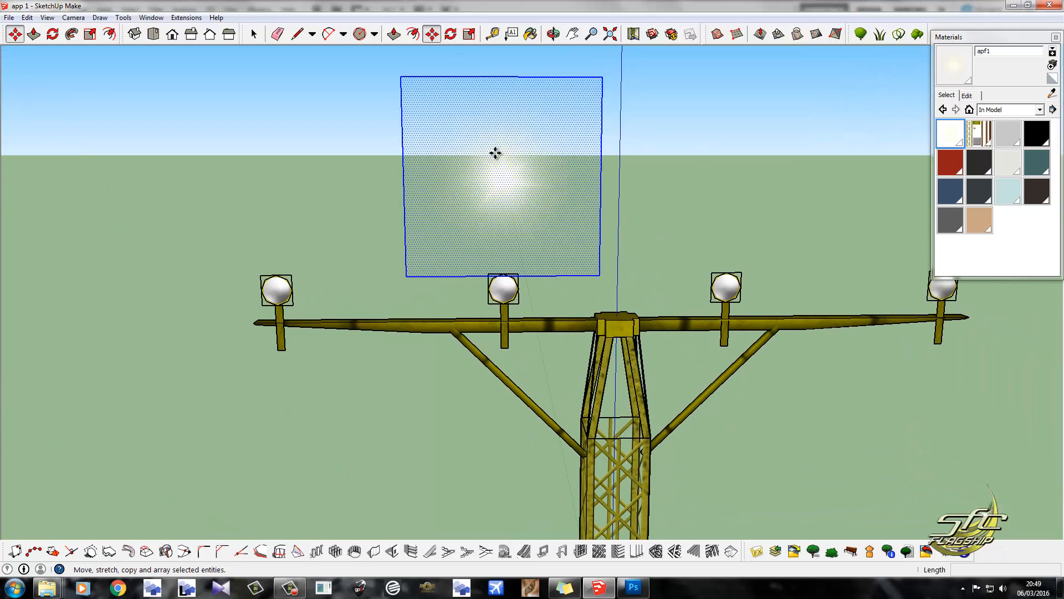
left_click(501, 99)
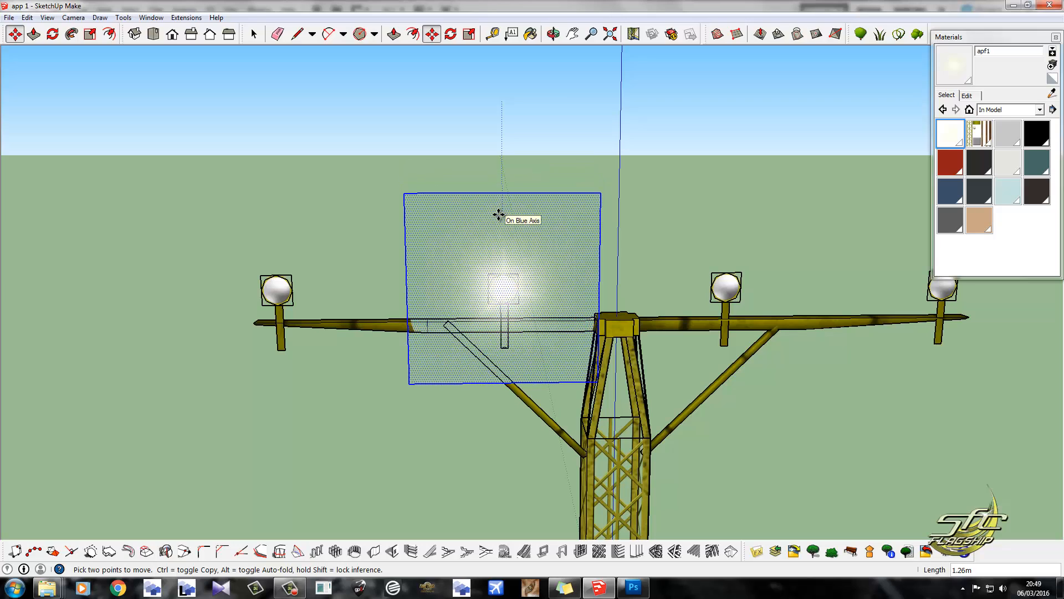
middle_click_drag(499, 230, 361, 293)
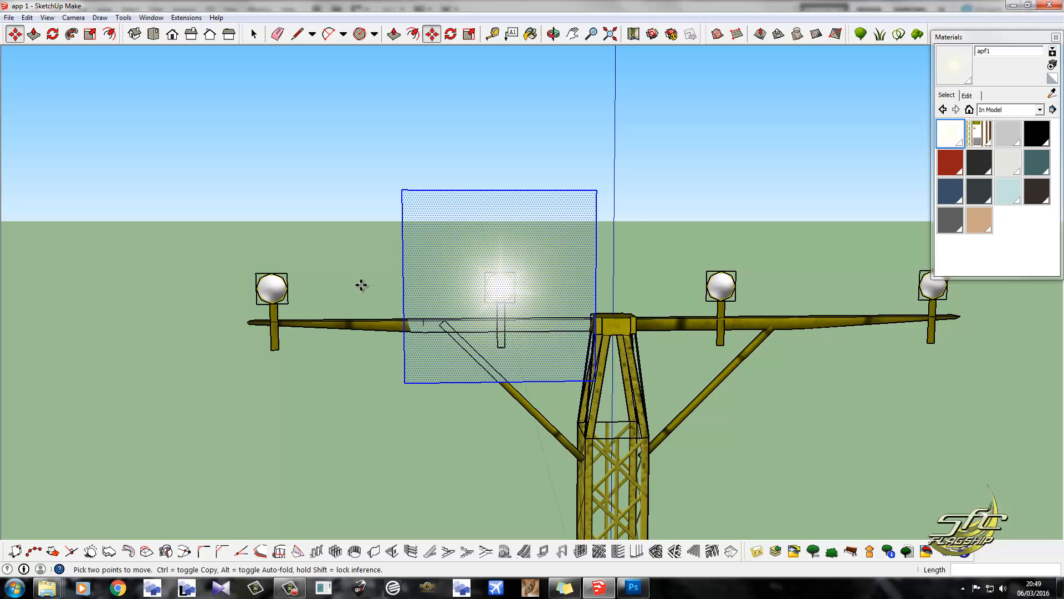
scroll(363, 283, "down", 2)
middle_click_drag(525, 283, 472, 304)
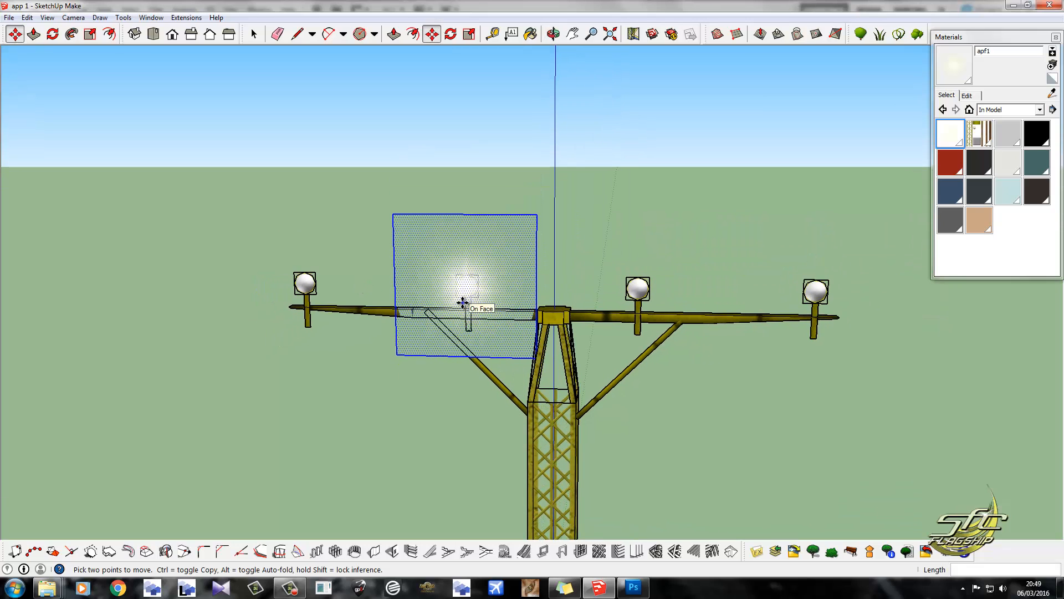
Measure the spacing between the outer lamp and its inner neighbour with the Line tool, leaving no line drawn.
left_click(254, 34)
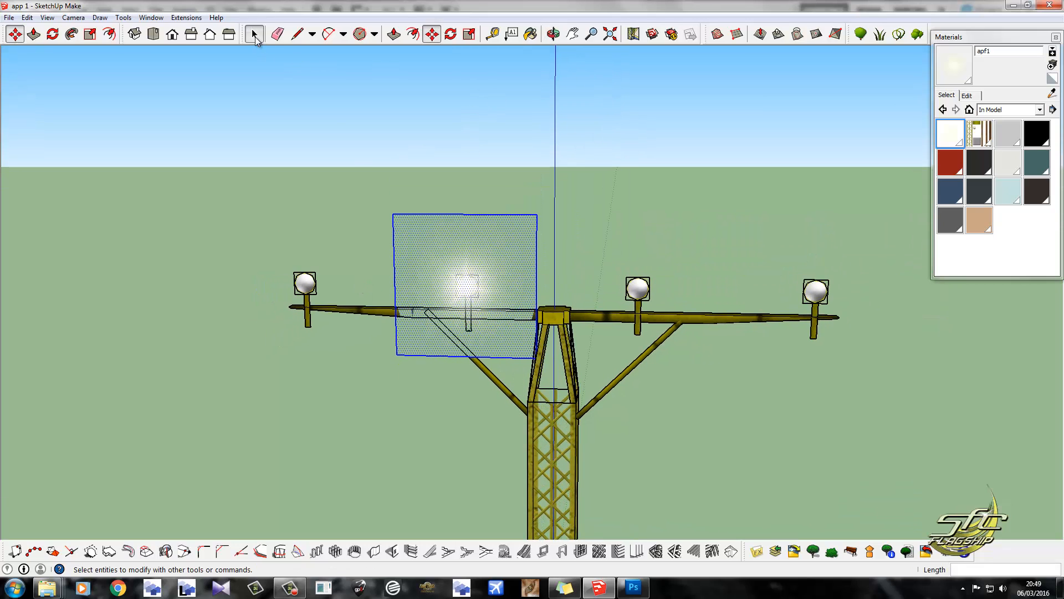
left_click(354, 161)
left_click(432, 252)
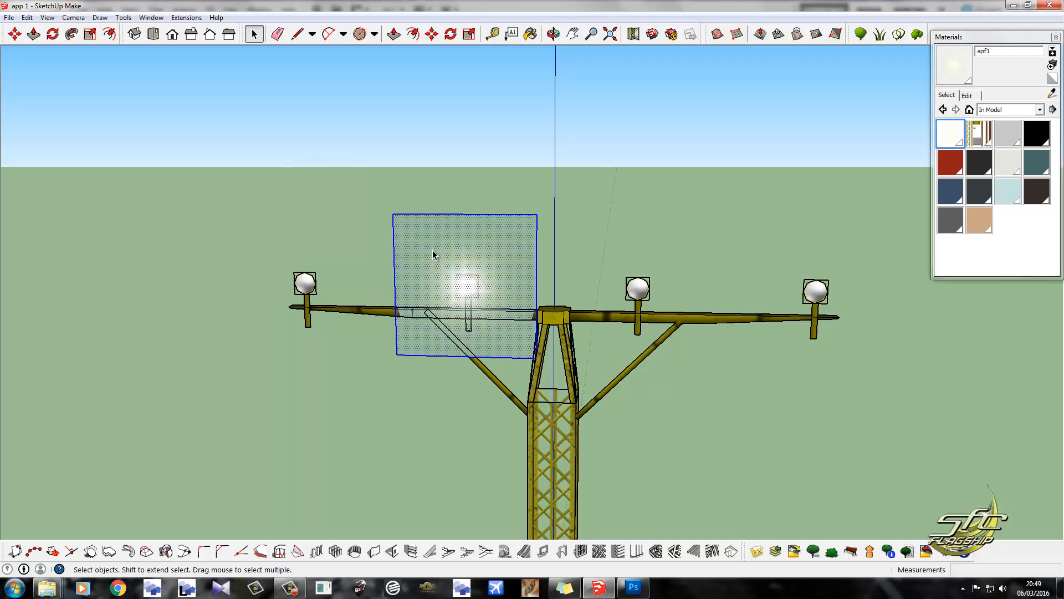
middle_click_drag(477, 192, 478, 257)
key("l")
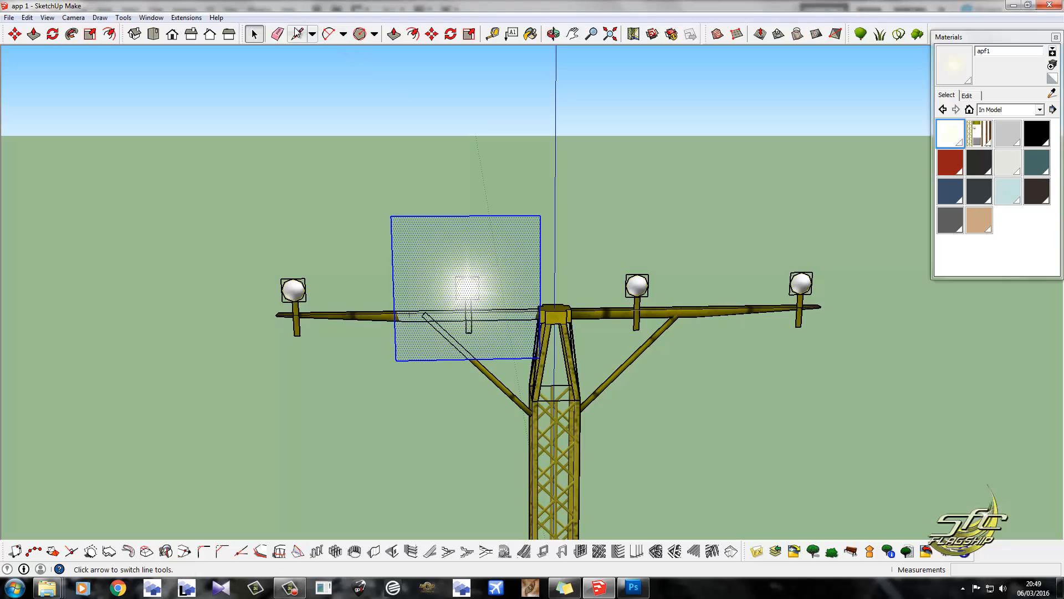
left_click(293, 278)
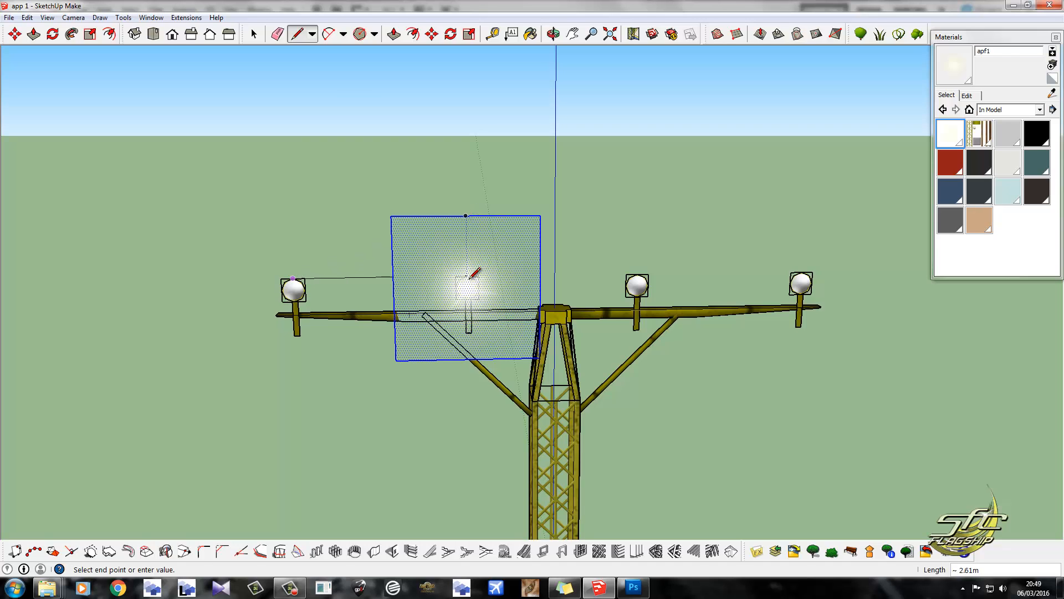
mouse_move(238, 333)
middle_mouse_down()
mouse_move(221, 339)
mouse_move(225, 311)
mouse_move(122, 305)
mouse_move(555, 261)
middle_mouse_up()
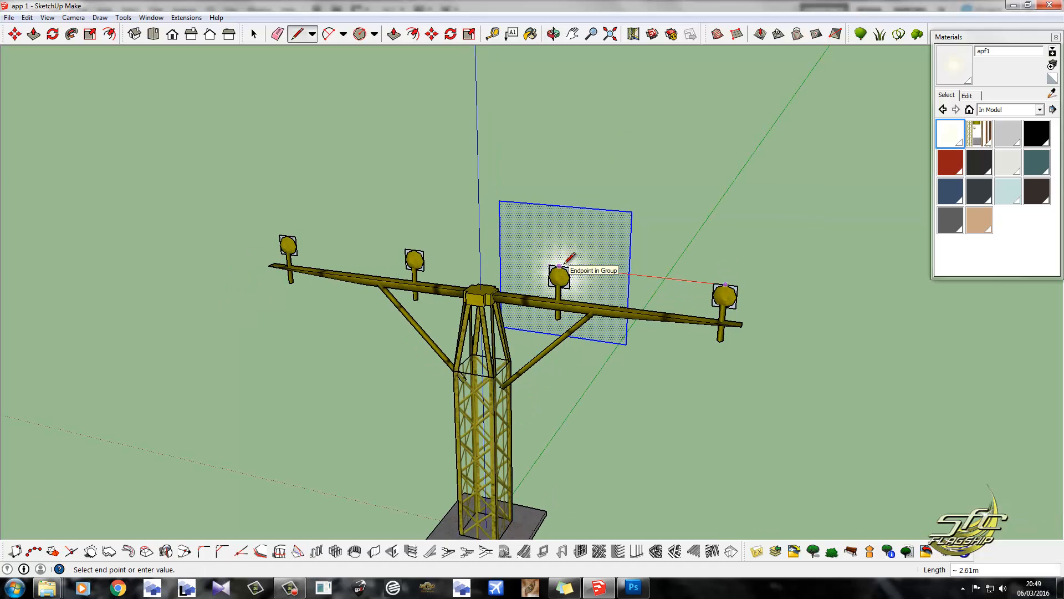
key("Escape")
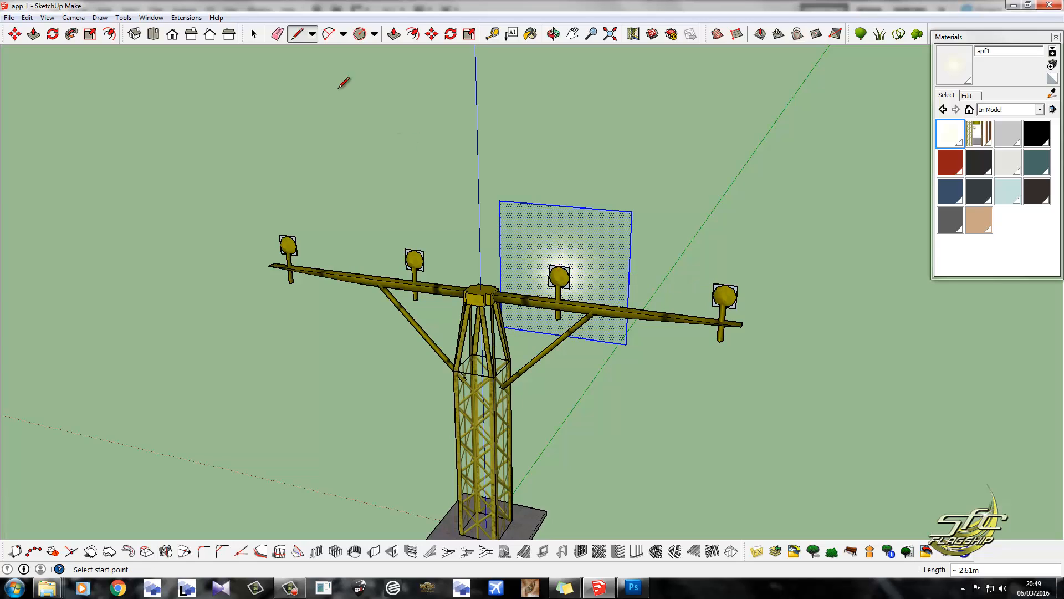
Copy the selected glow square 2.61 m horizontally to the outer lamp on the same side of the tower.
left_click(254, 34)
left_click(432, 34)
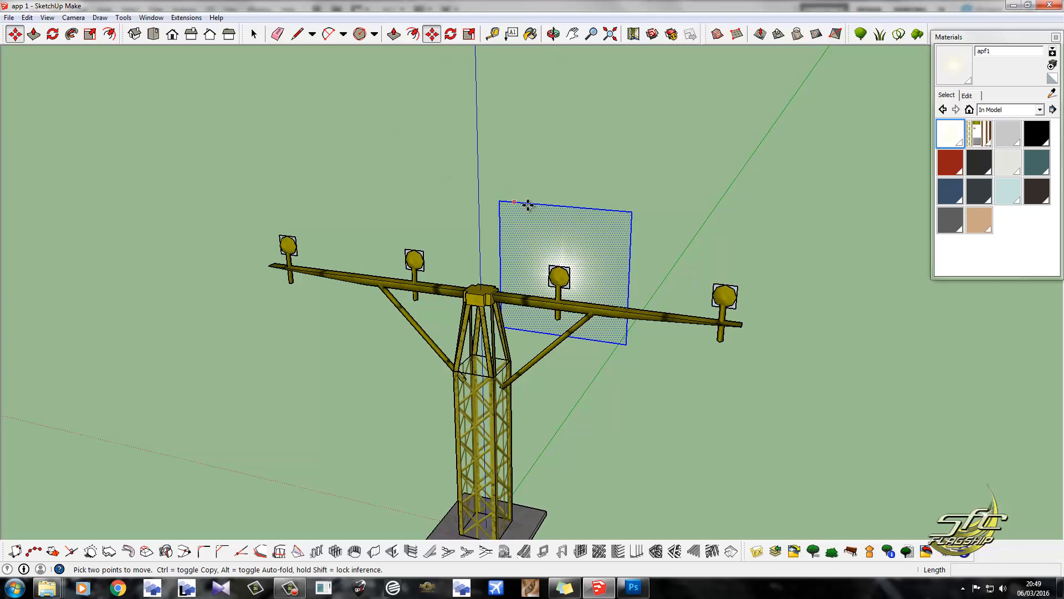
left_click(565, 206)
key("ctrl")
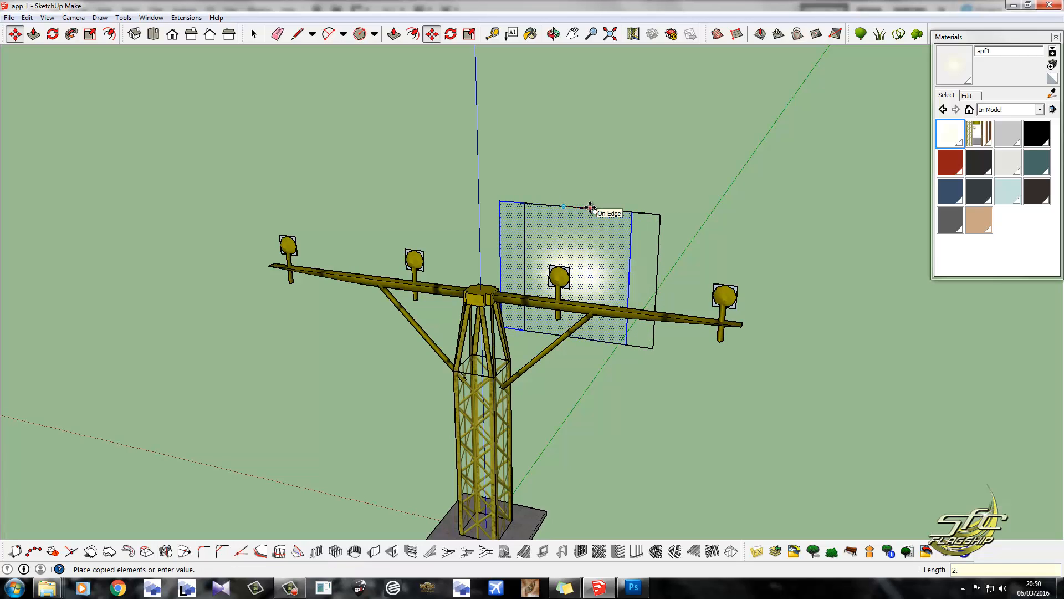
key("Return")
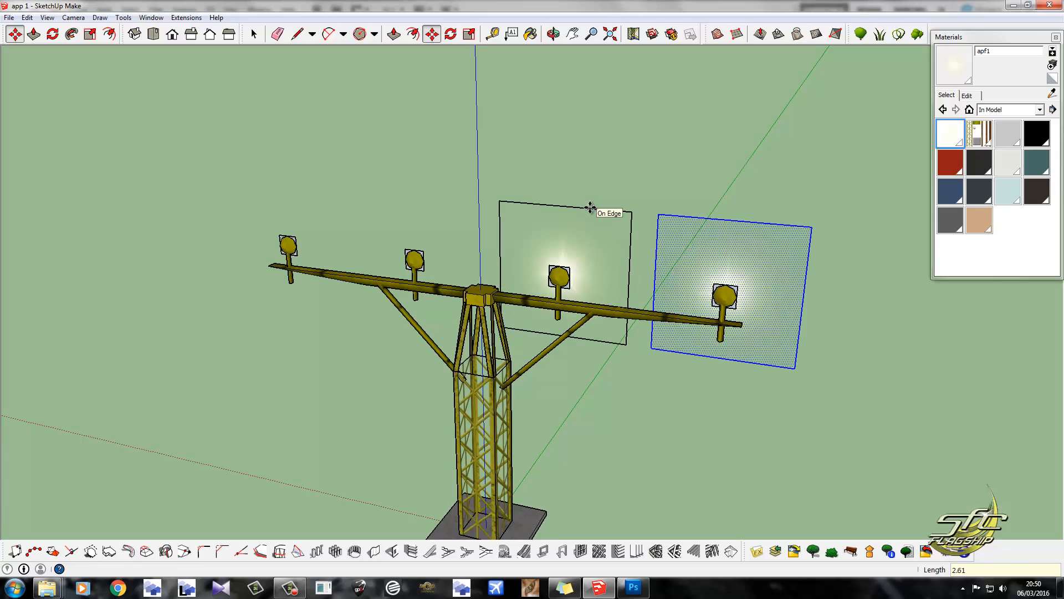
Select the original glow square and copy it 2.61 m across the tower to the other inner lamp.
left_click(255, 35)
left_click(549, 239)
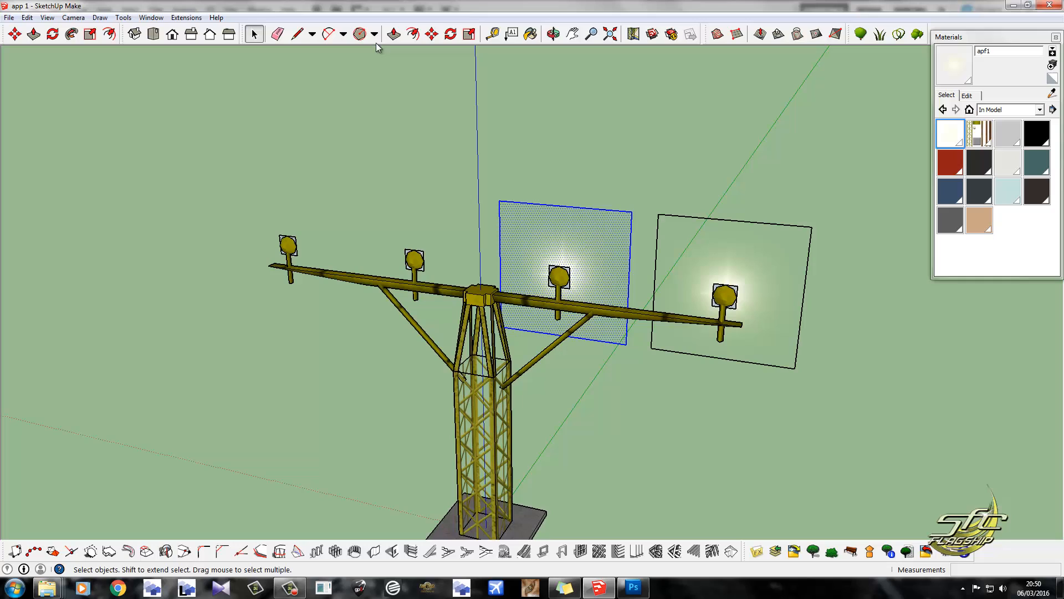
left_click(431, 34)
middle_click_drag(533, 229, 570, 201)
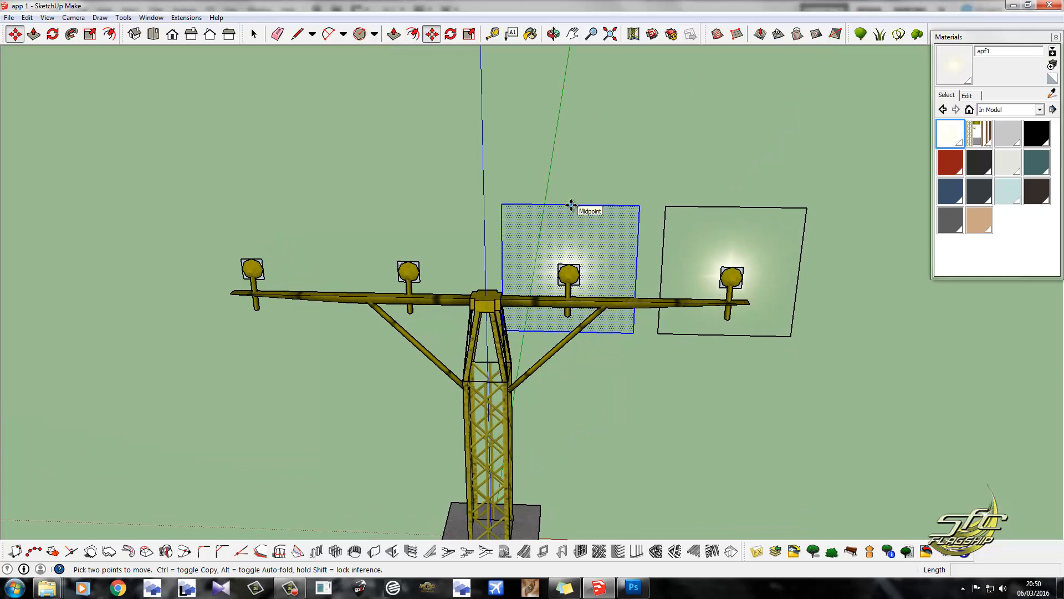
left_click(571, 205)
key("ctrl")
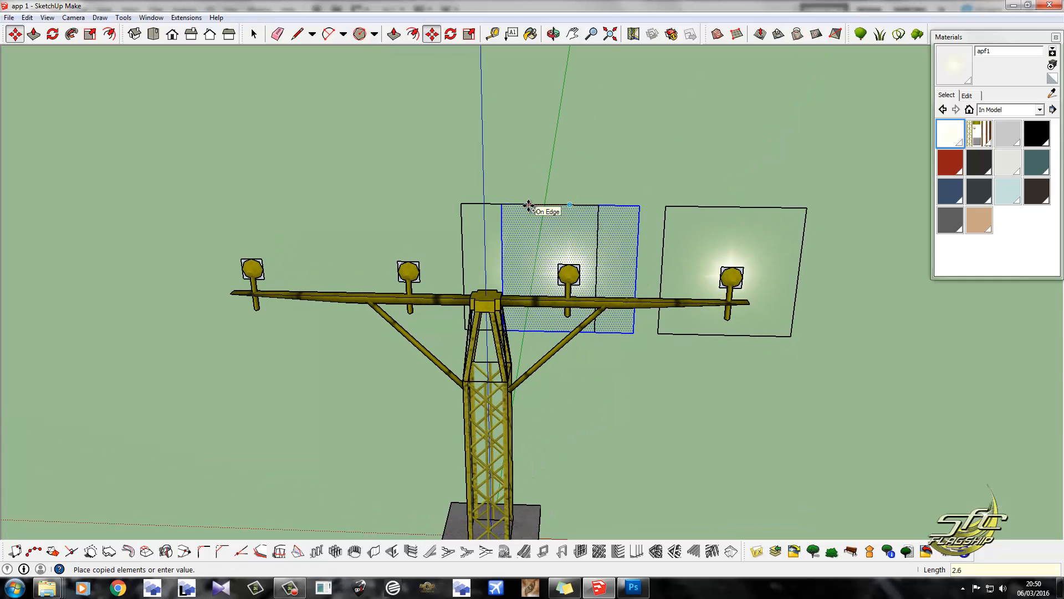
type("2.61")
key("Return")
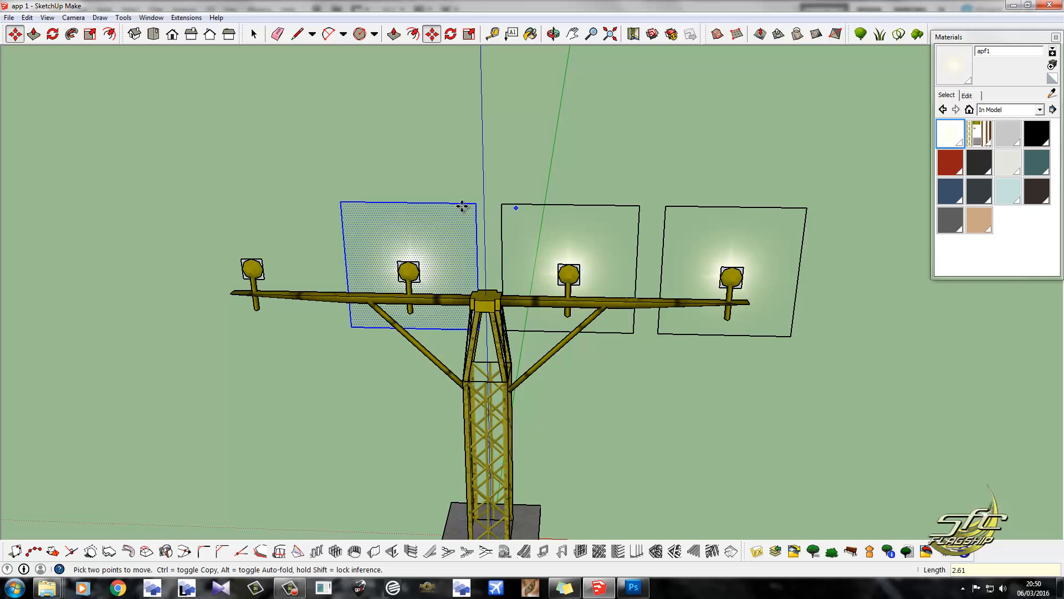
Copy the newest glow square another 2.61 m outward to the remaining lamp without a glow.
left_click(407, 202)
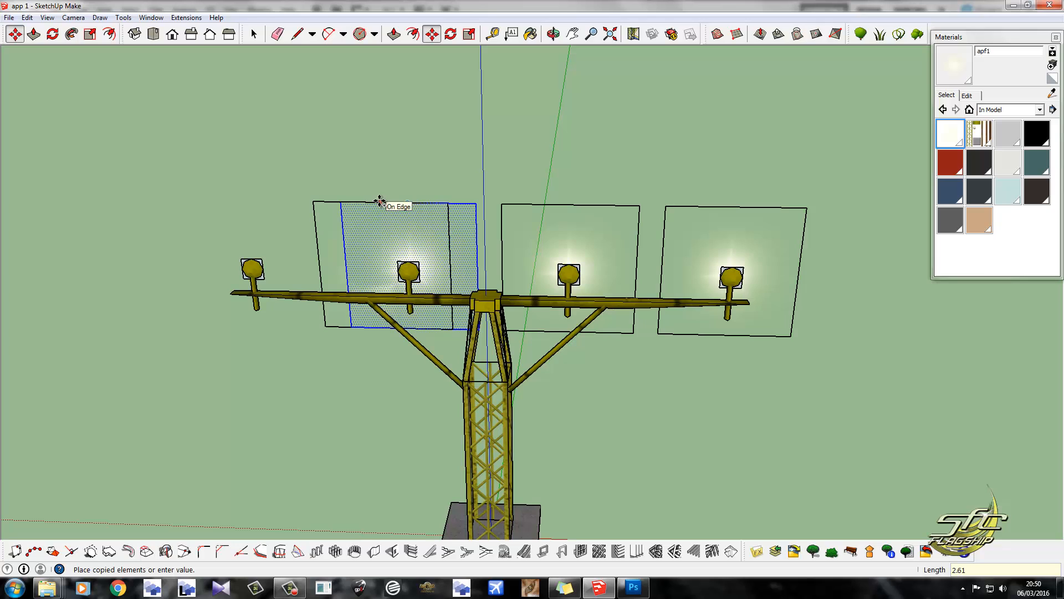
key("Return")
middle_click_drag(381, 202, 921, 317)
scroll(642, 241, "down", 3)
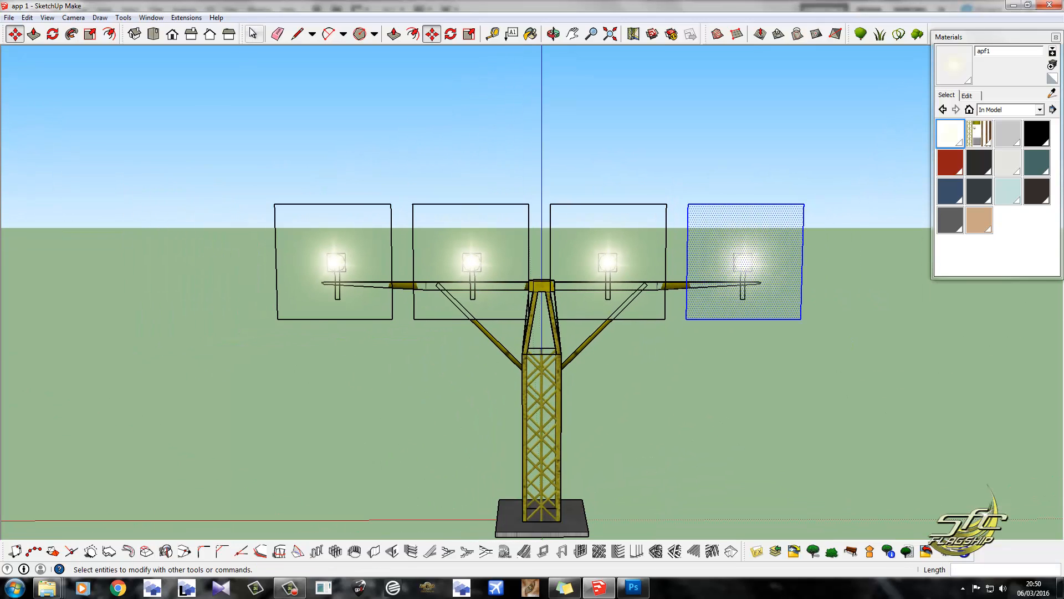
Select all four glow squares, make them one group and deselect it.
key("space")
left_click(376, 225)
left_click(450, 232, "shift")
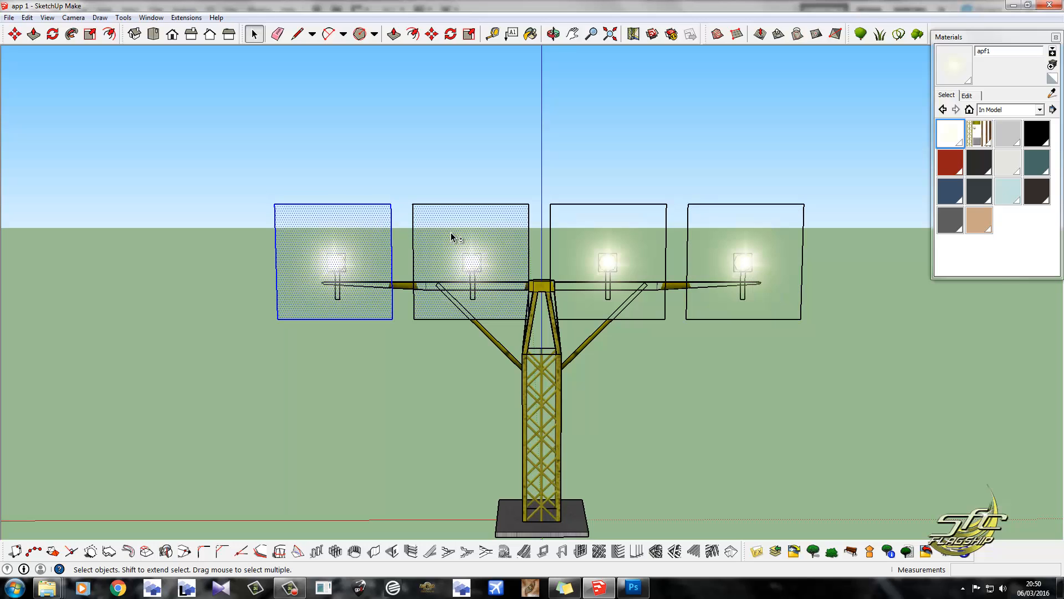
left_click(621, 235, "shift")
left_click(734, 237, "shift")
right_click(729, 233)
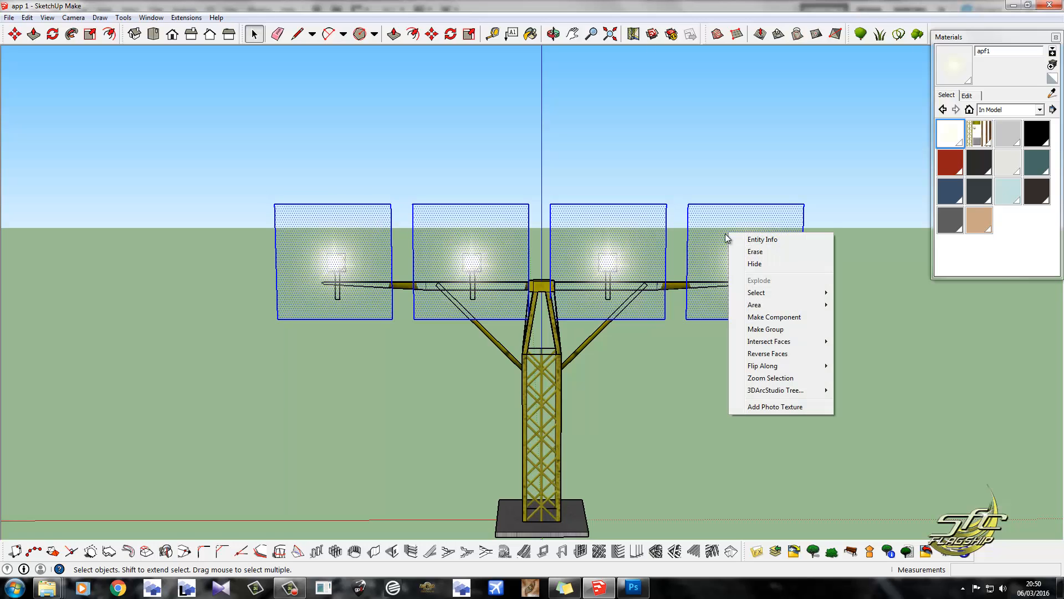
left_click(791, 329)
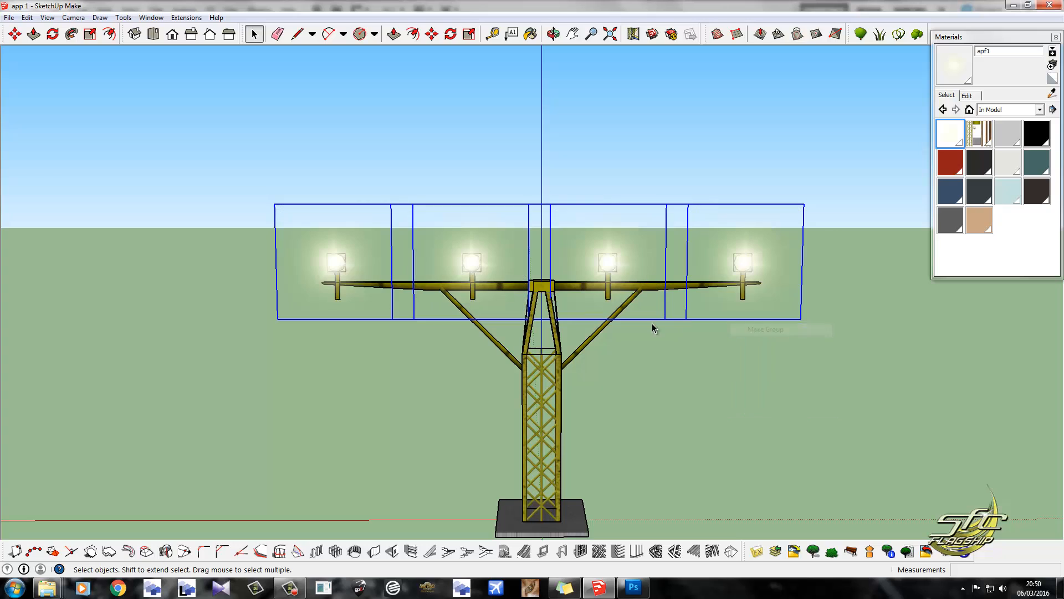
middle_click_drag(523, 296, 628, 343)
left_click(293, 74)
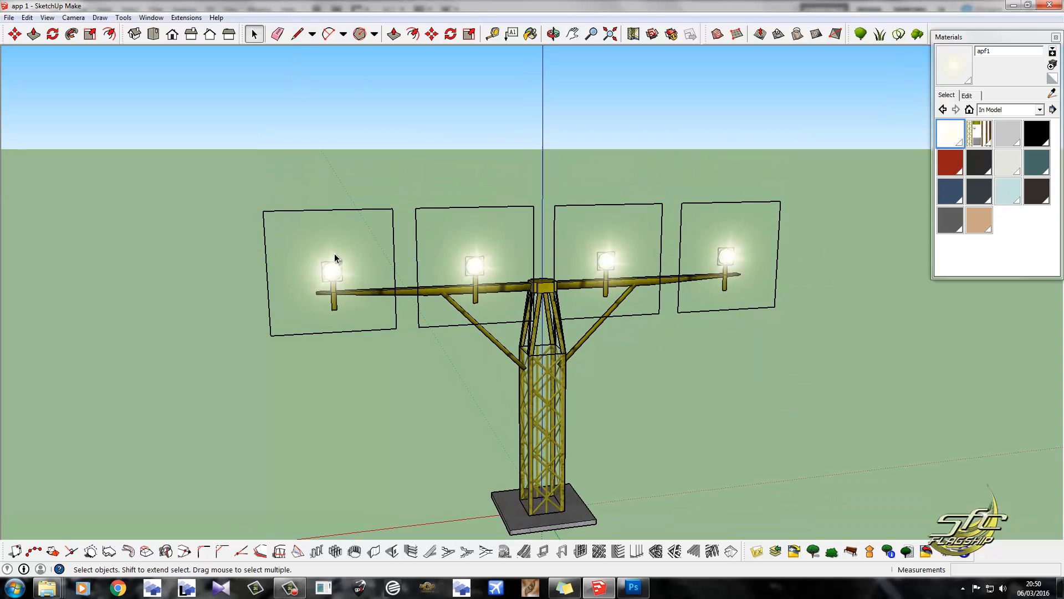
Open the glow group and paint the back faces of all four squares with the Default material, then leave the group.
middle_click_drag(334, 261, 304, 240)
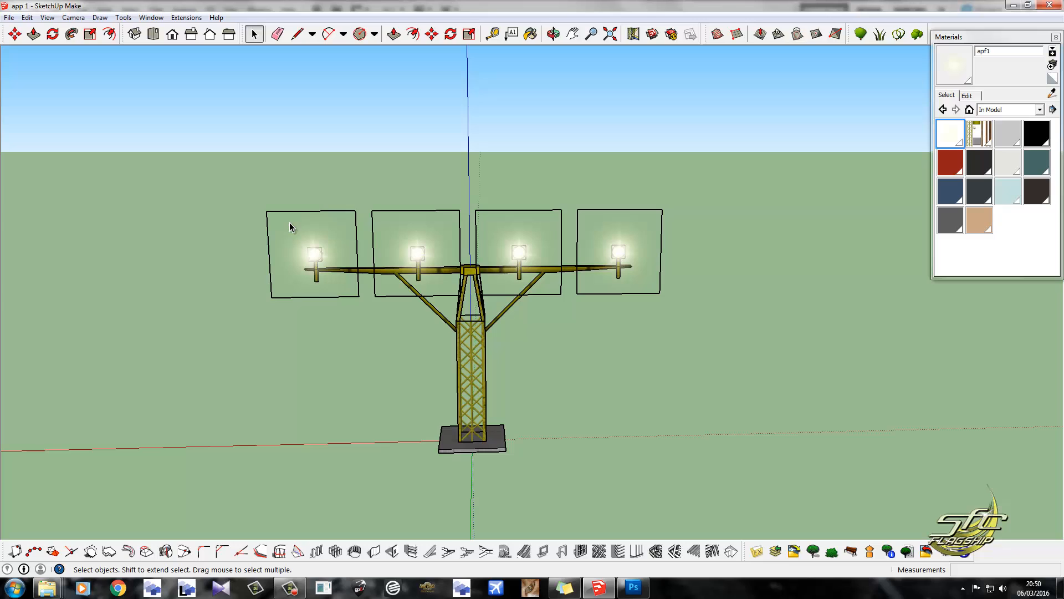
scroll(366, 222, "up", 1)
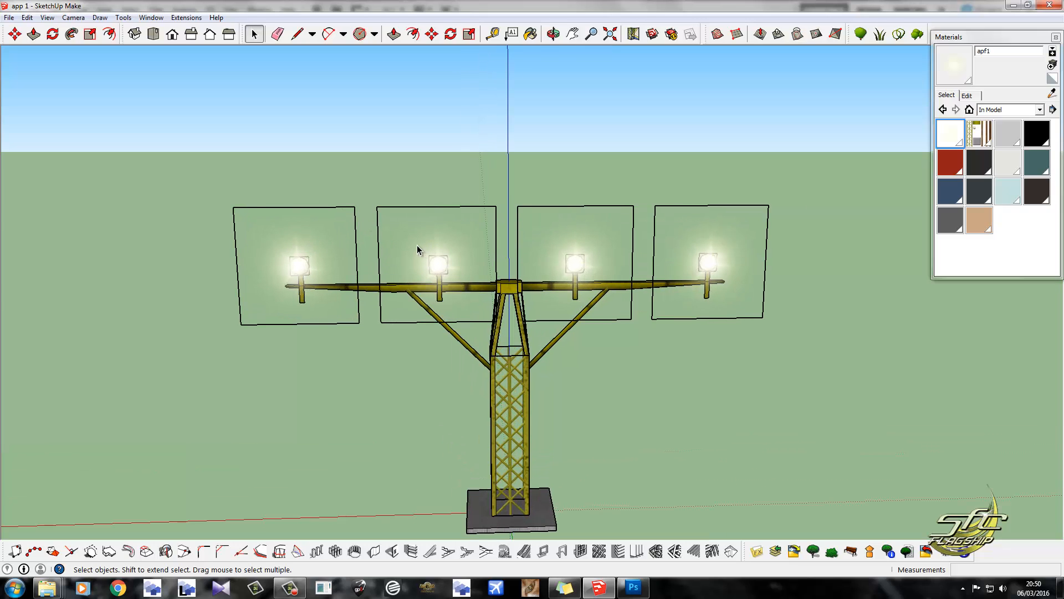
scroll(421, 251, "up", 1)
double_click(437, 255)
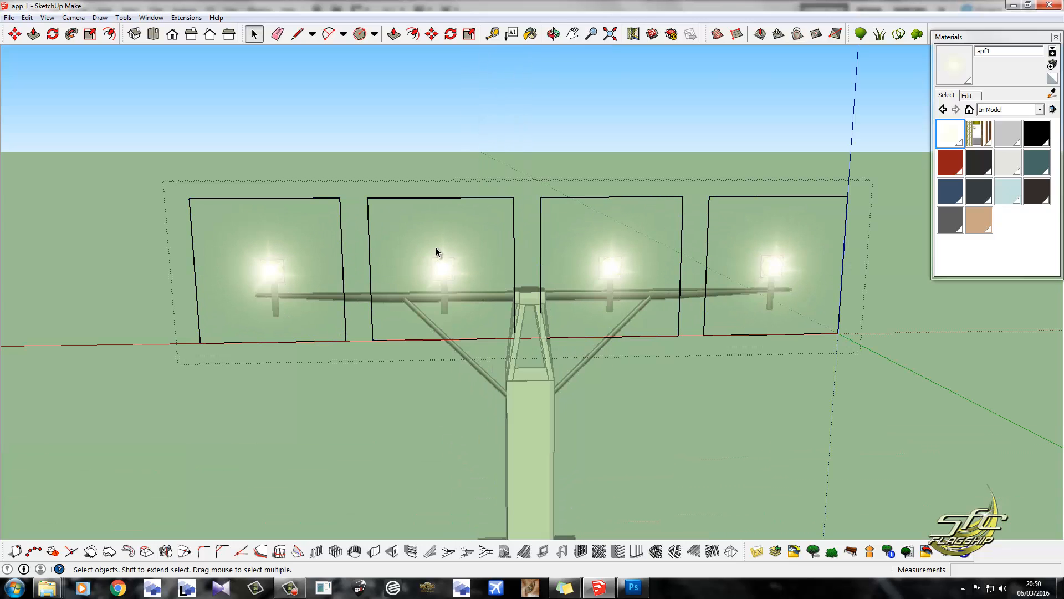
middle_click_drag(667, 266, 289, 274)
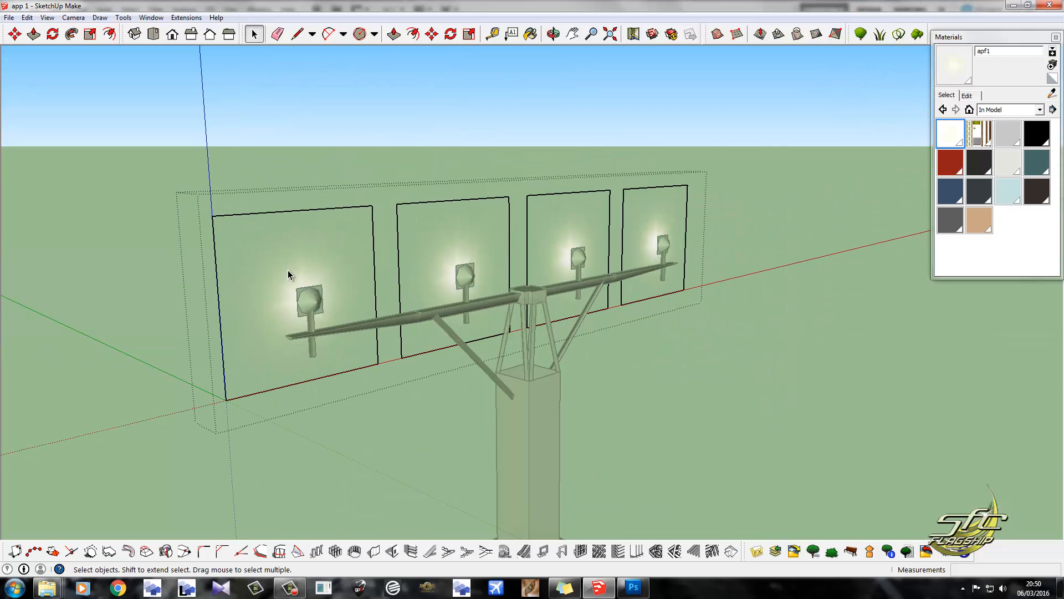
left_click(1051, 78)
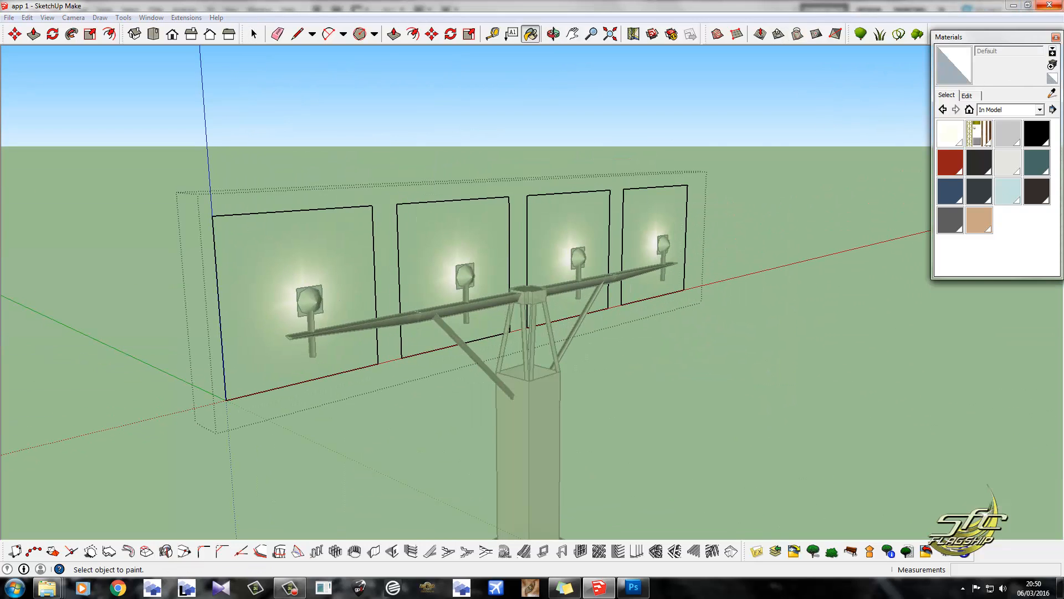
left_click(330, 224)
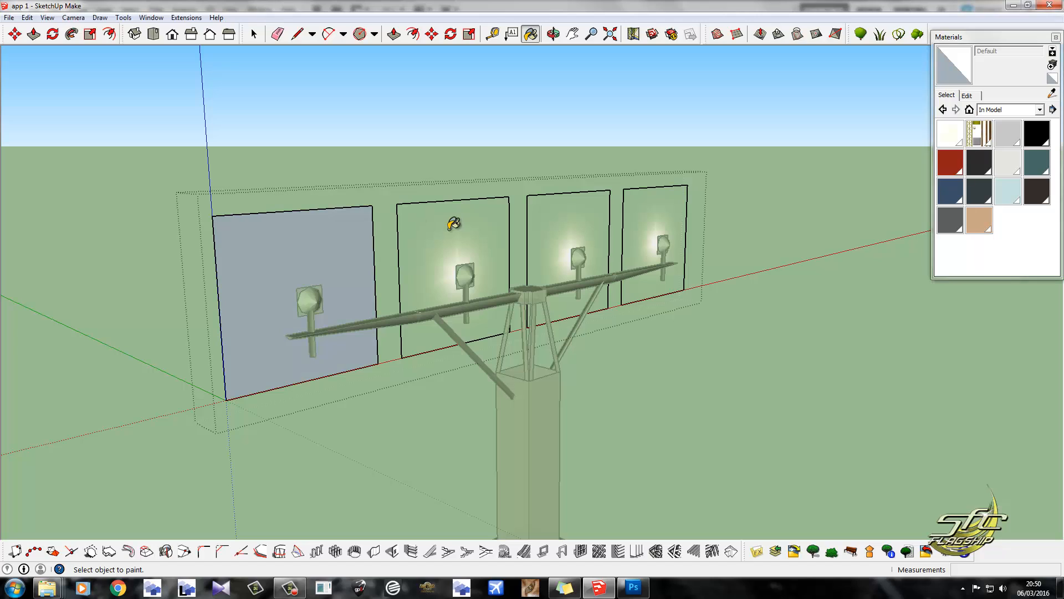
left_click(435, 221)
left_click(553, 211)
left_click(629, 206)
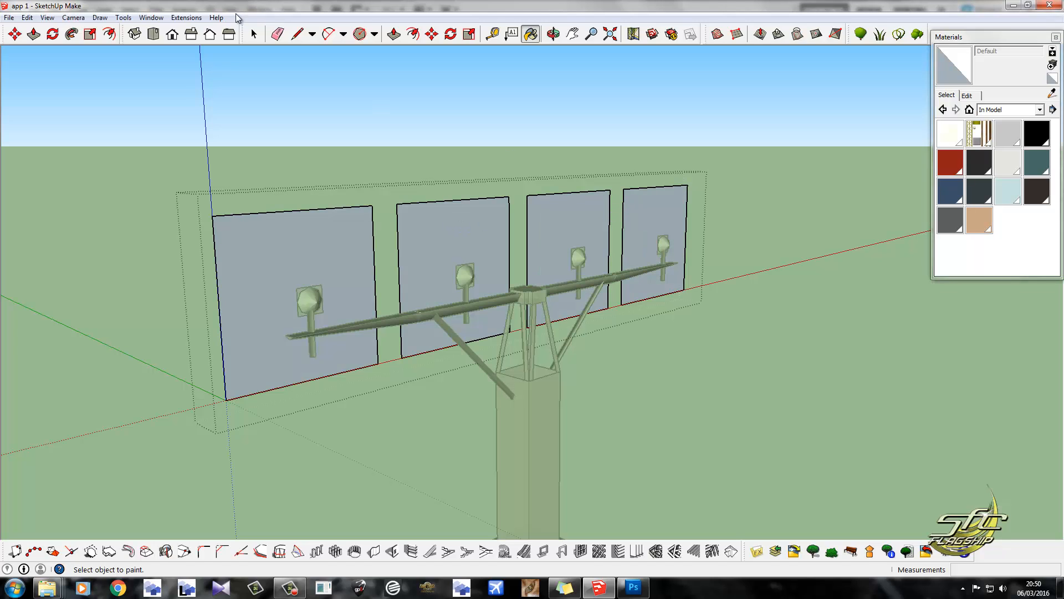
left_click(254, 34)
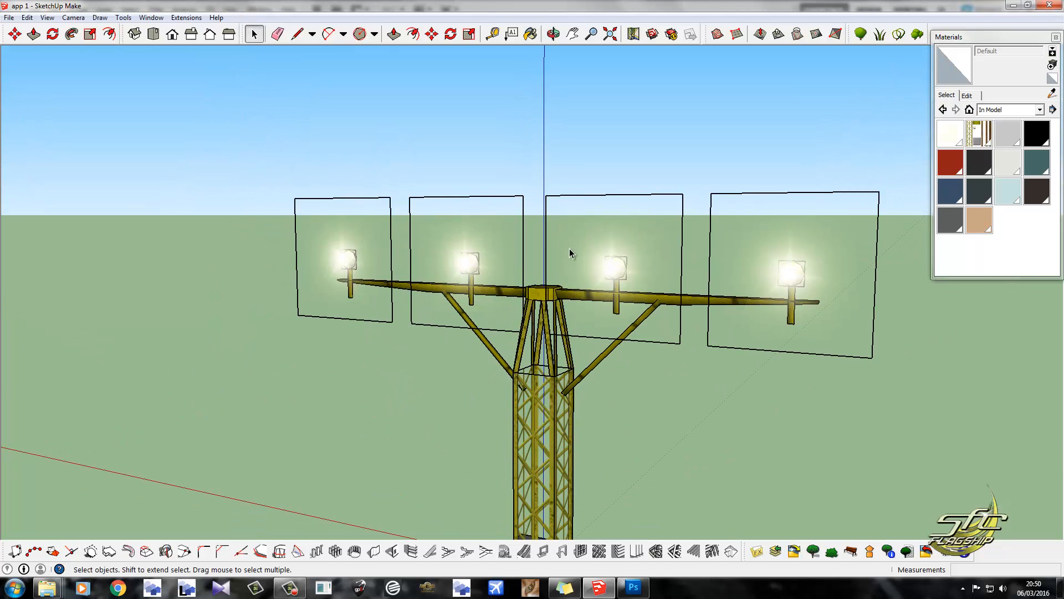
Export the model as a COLLADA file (*.dae) named "approach stand" in My Documents.
middle_click_drag(484, 204, 646, 338)
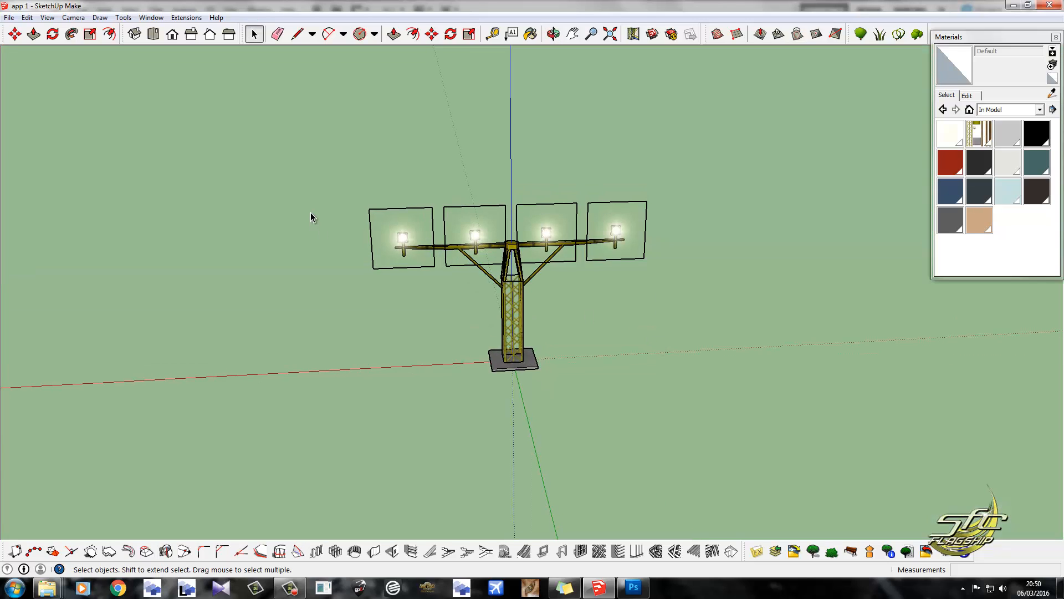
left_click(9, 18)
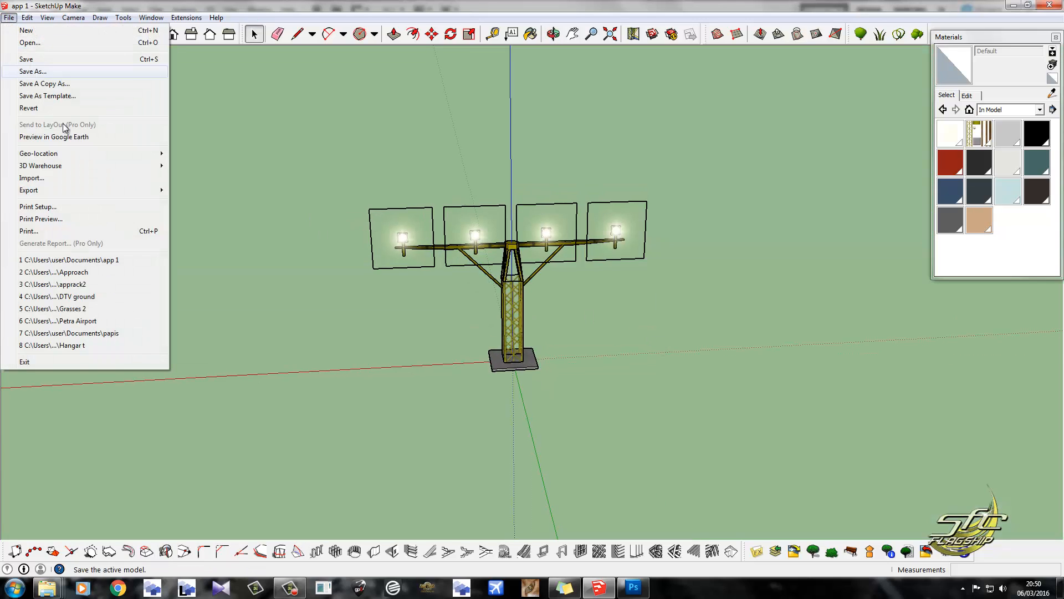
mouse_move(119, 191)
left_click(190, 190)
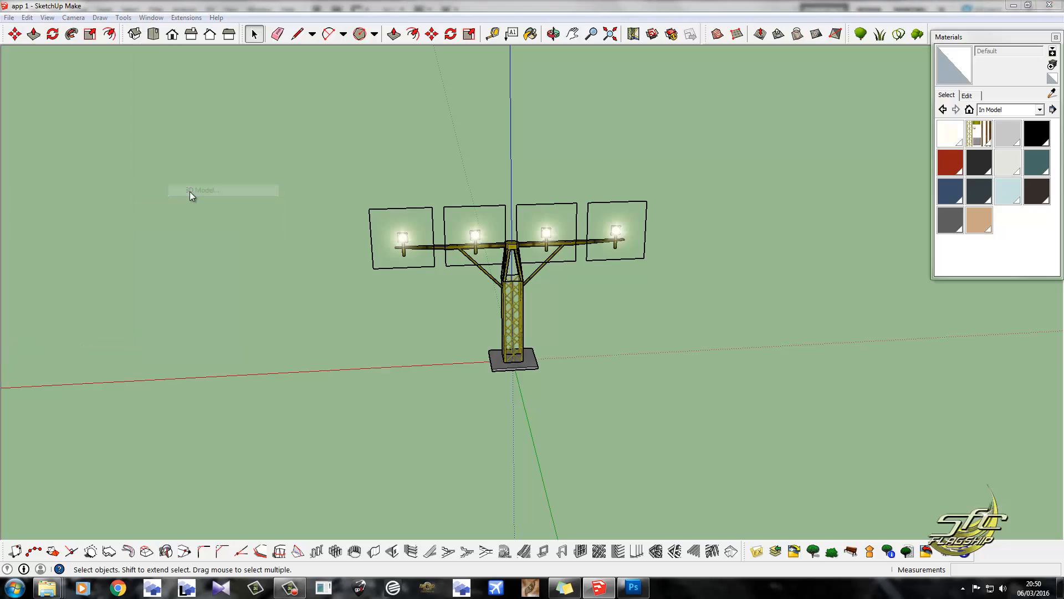
type("approa")
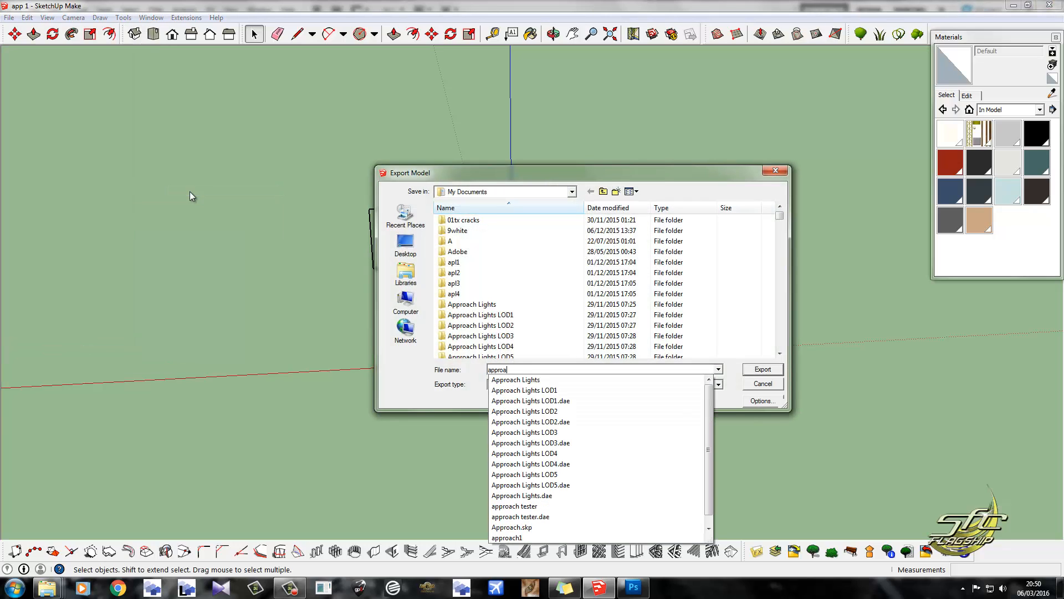
type("ch s")
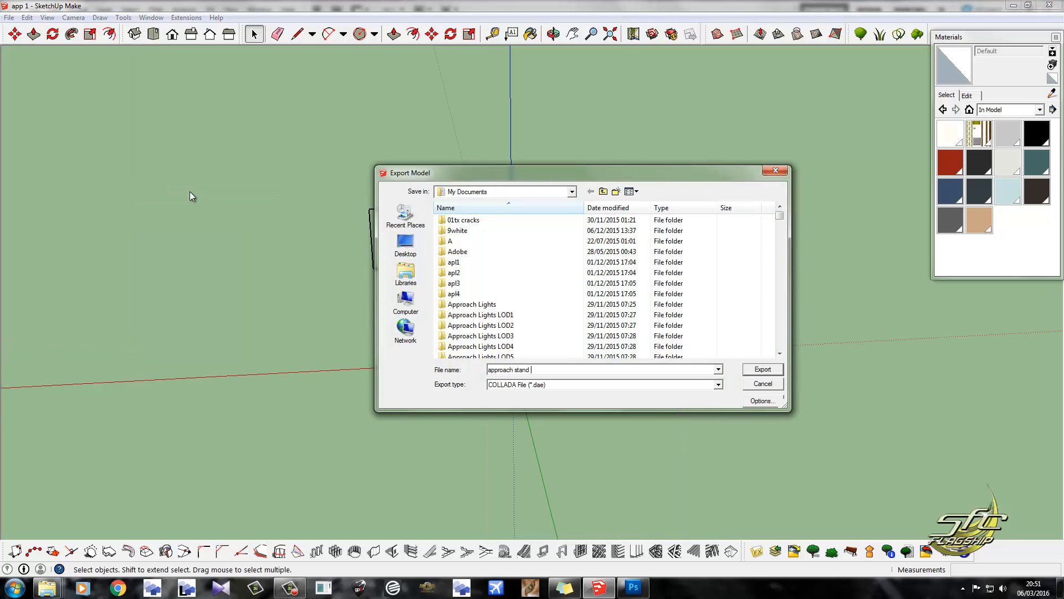
type("tand")
key("Return")
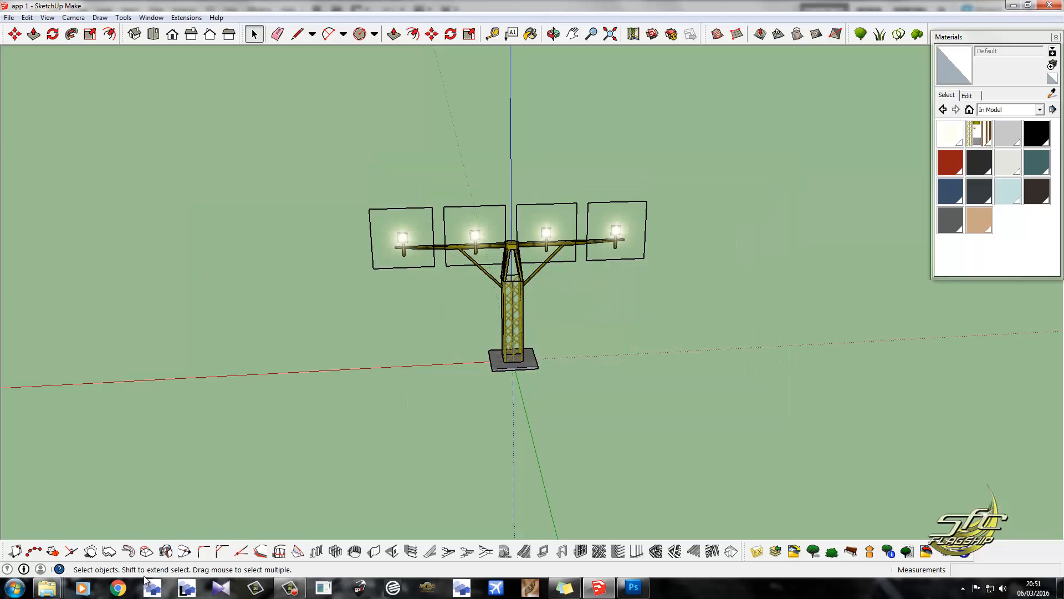
Start ModelConverterX and bring up the Windows Explorer window showing the Documents library.
left_click(148, 590)
mouse_move(47, 588)
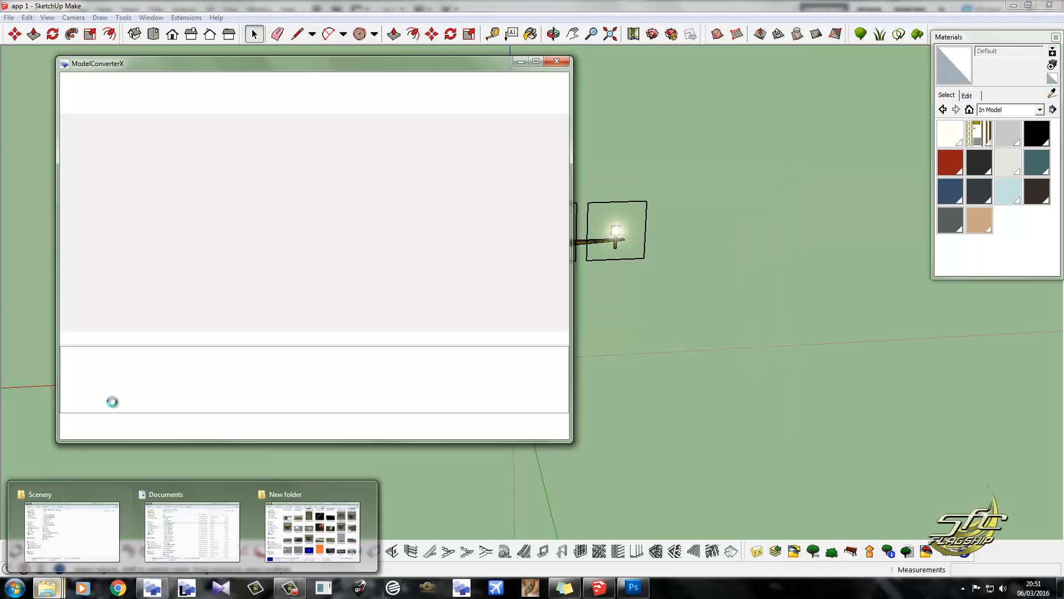
left_click(71, 533)
left_click(47, 587)
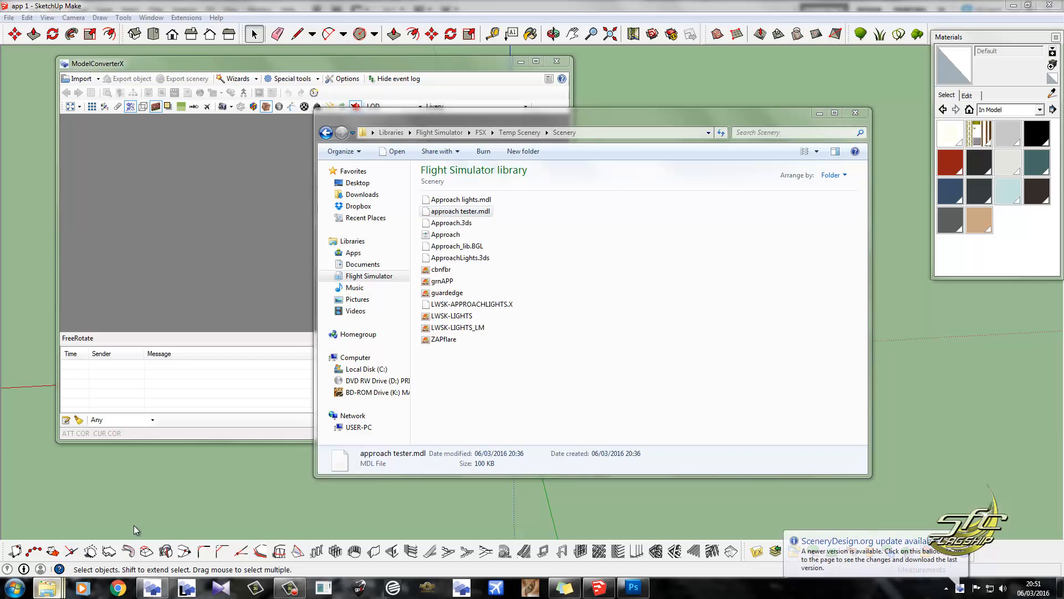
left_click(179, 530)
left_click(504, 282)
Locate "approach stand 1.dae" in the Documents library, load it into ModelConverterX and maximize the converter window.
scroll(504, 281, "up", 11)
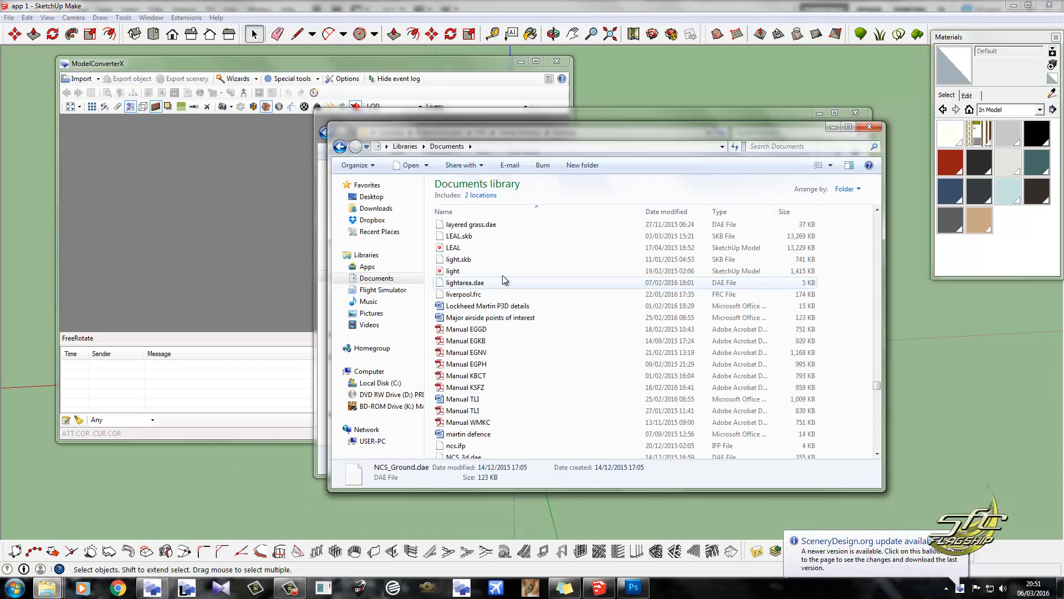
left_click(503, 276)
key("a")
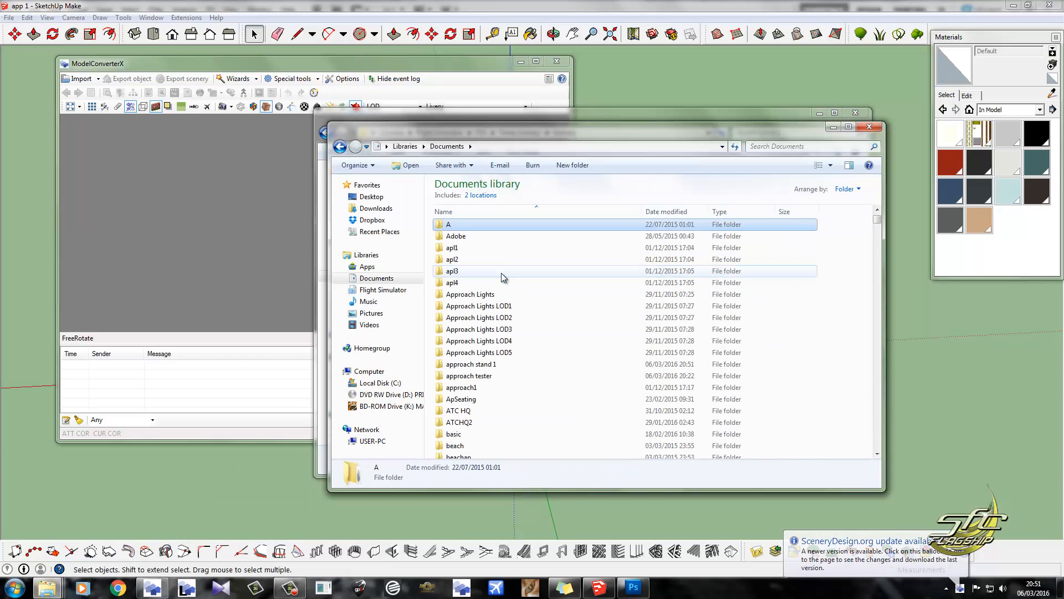
key("a")
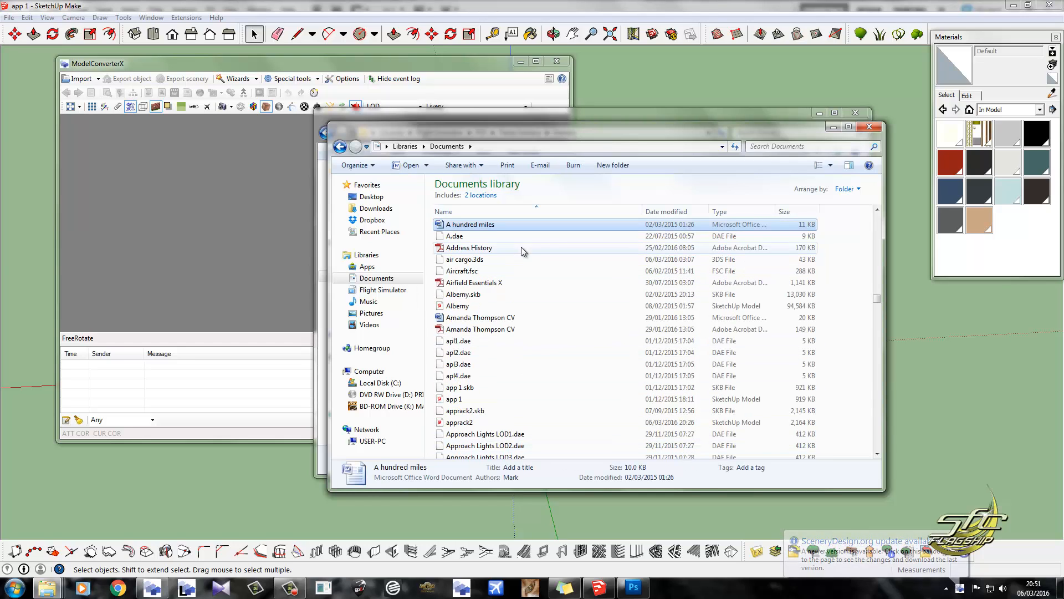
left_click(496, 391)
scroll(496, 393, "down", 5)
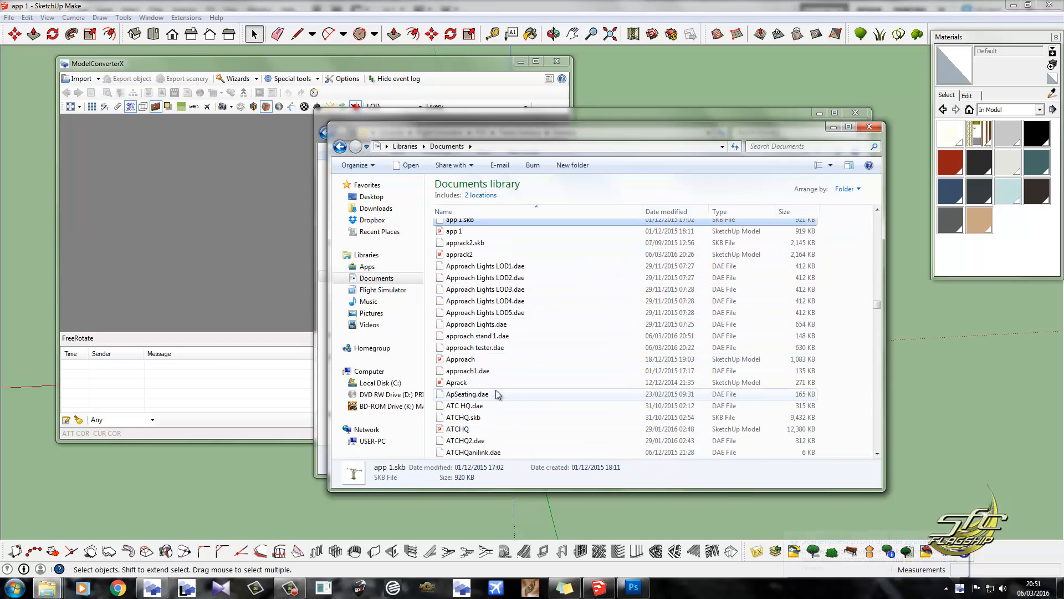
left_click_drag(527, 337, 251, 322)
left_click(361, 75)
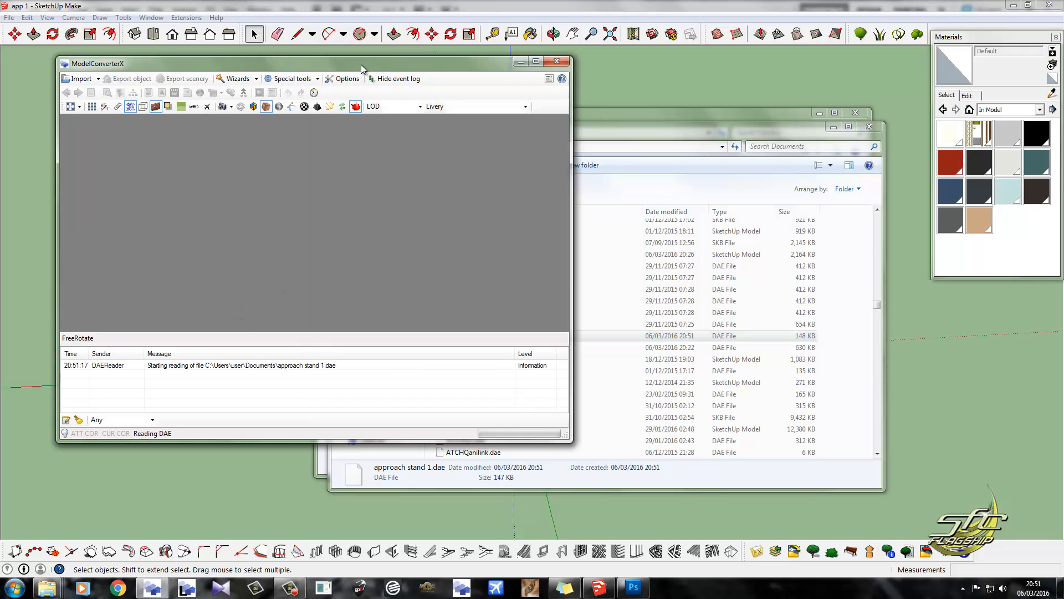
left_click(536, 62)
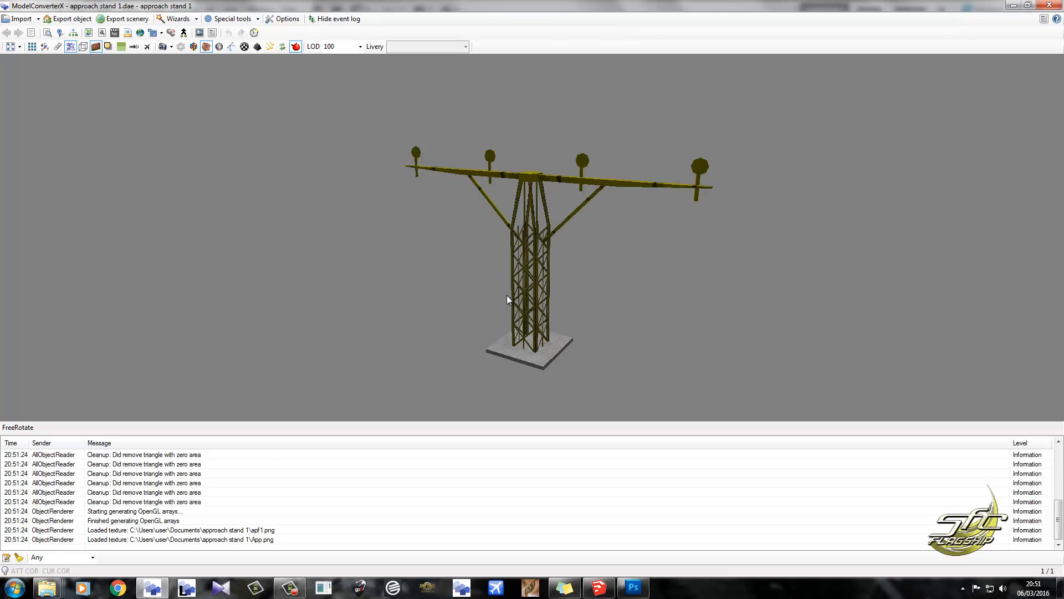
Remove the colorFFFFFFFF material from the model in the Material Editor.
left_click_drag(506, 327, 594, 298)
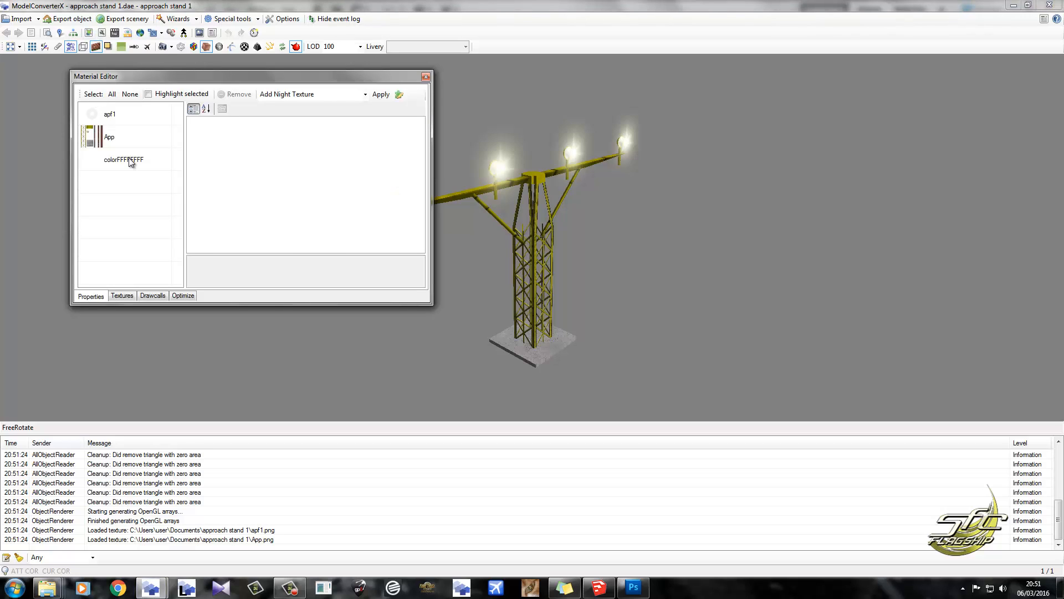
left_click(131, 161)
left_click_drag(467, 196, 566, 190)
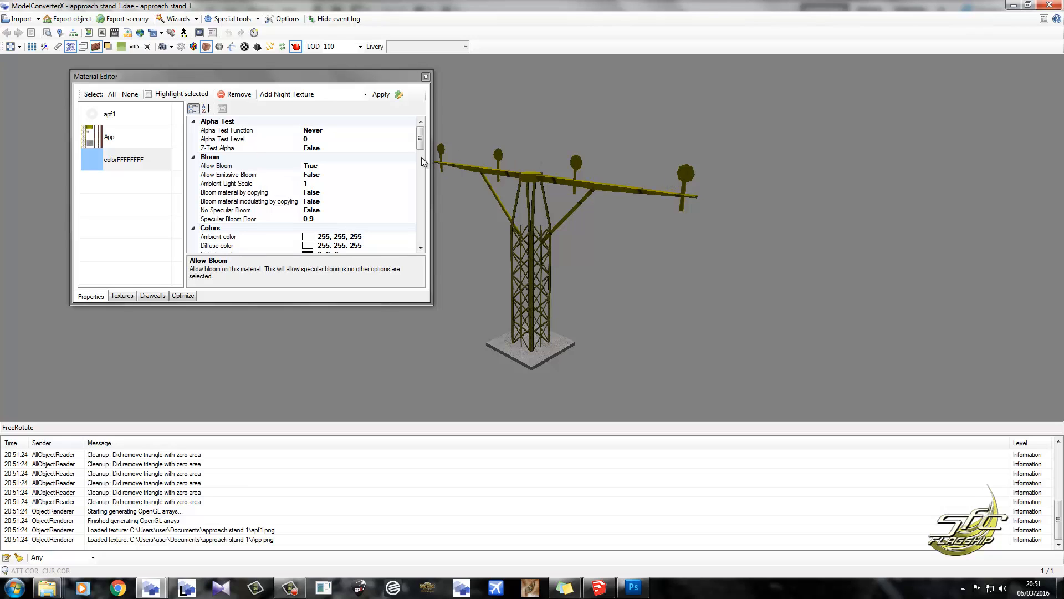
left_click(235, 96)
left_click_drag(491, 255, 411, 294)
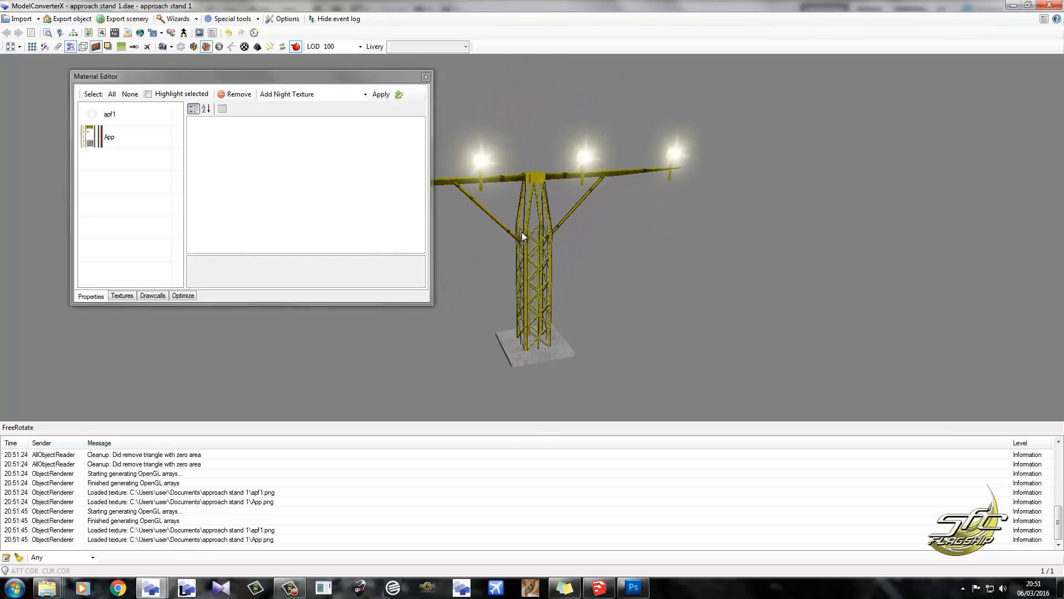
Examine and compare the material properties of apf1 and App in the Material Editor.
left_click(48, 32)
left_click(516, 88)
left_click_drag(341, 80, 307, 84)
left_click(91, 118)
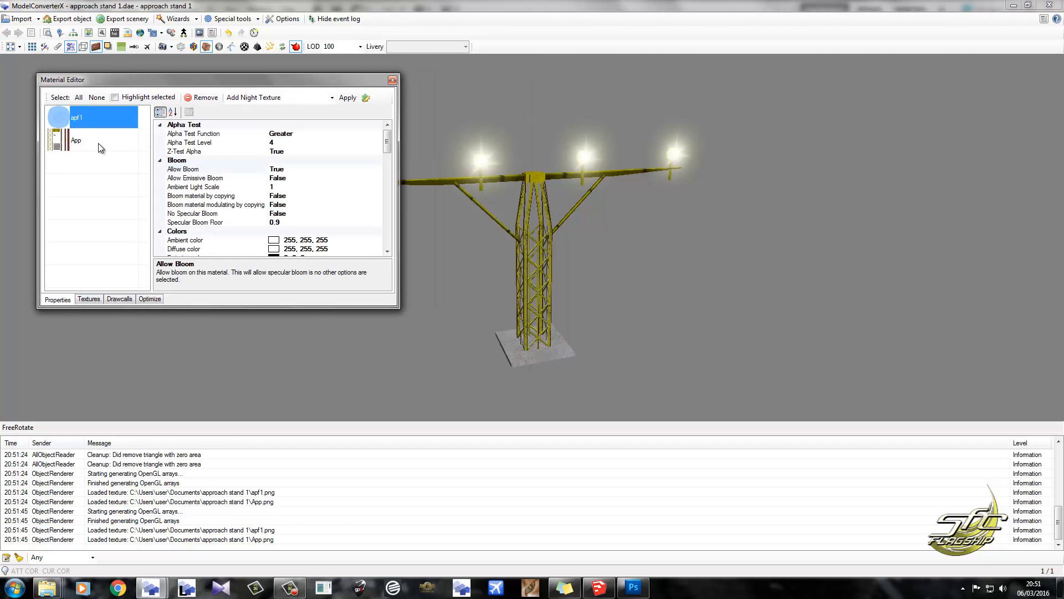
left_click(98, 143)
left_click(102, 114)
left_click(110, 131)
left_click(109, 115)
left_click(106, 143)
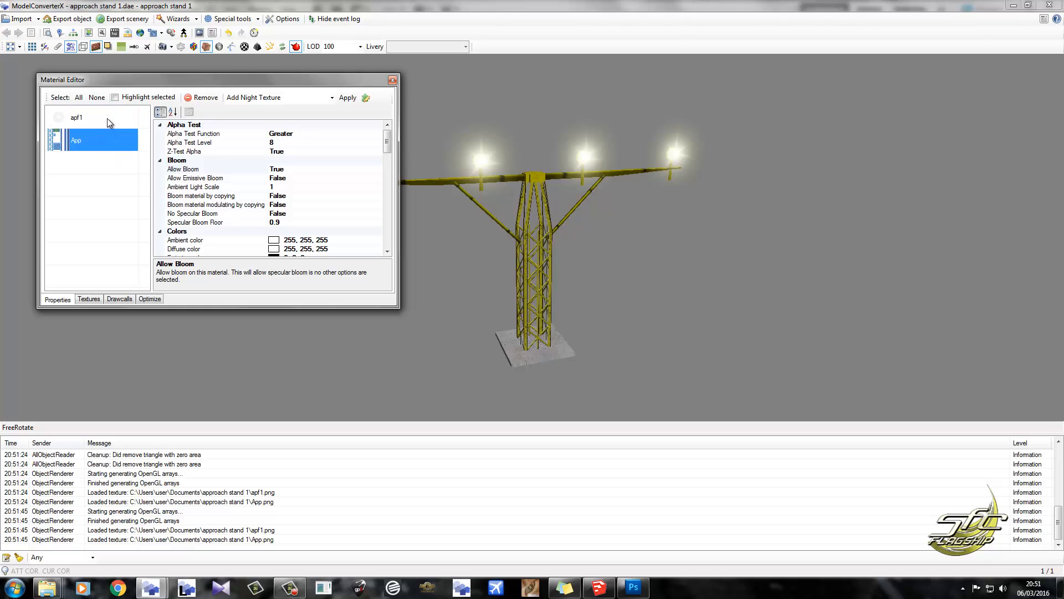
Set Assume vertical normal to True for the apf1 glow material.
left_click(107, 118)
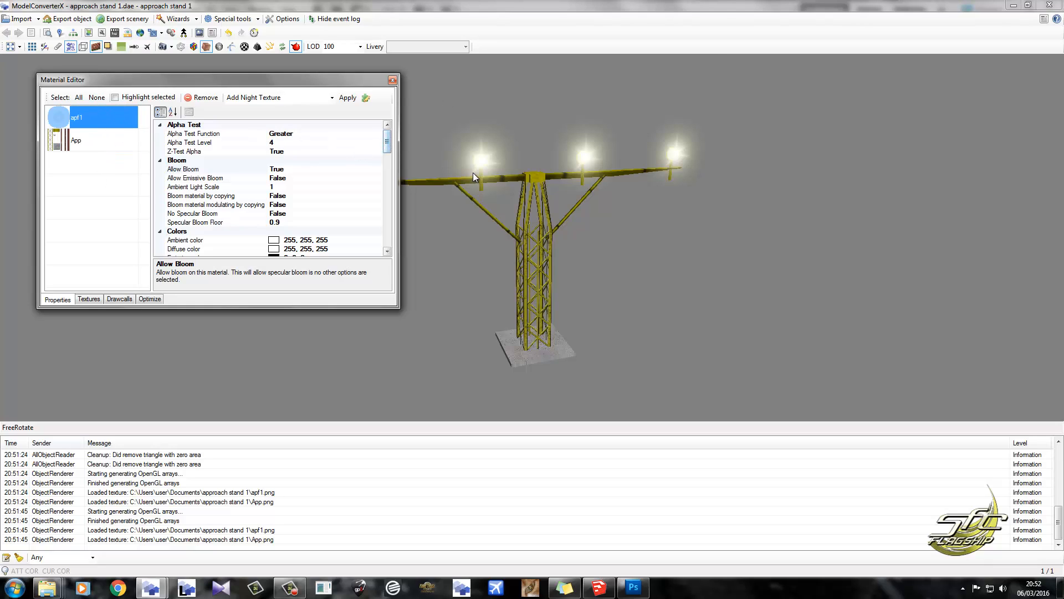
scroll(387, 141, "down", 4)
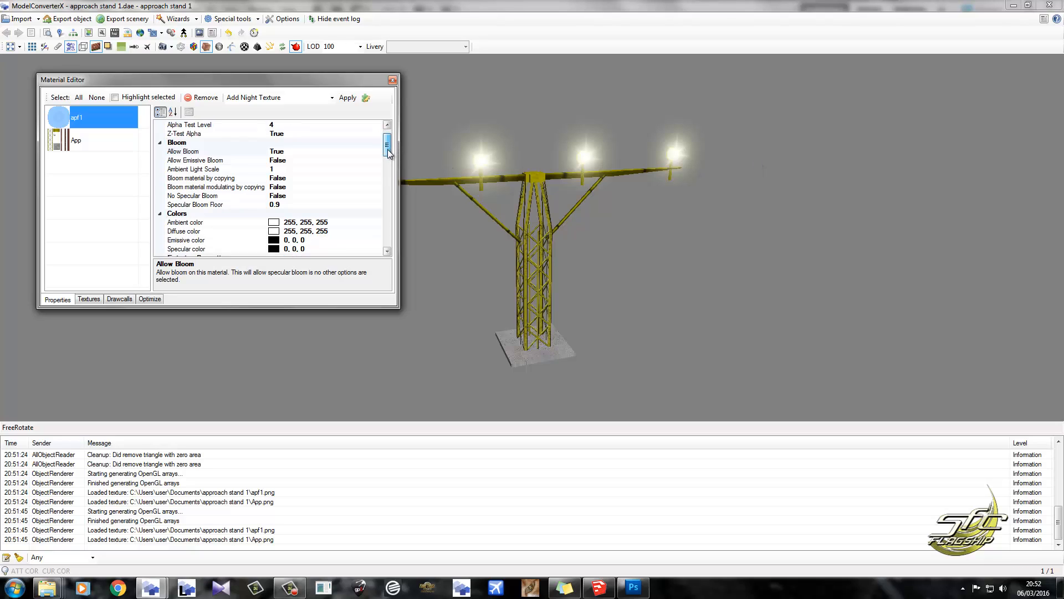
left_click(292, 188)
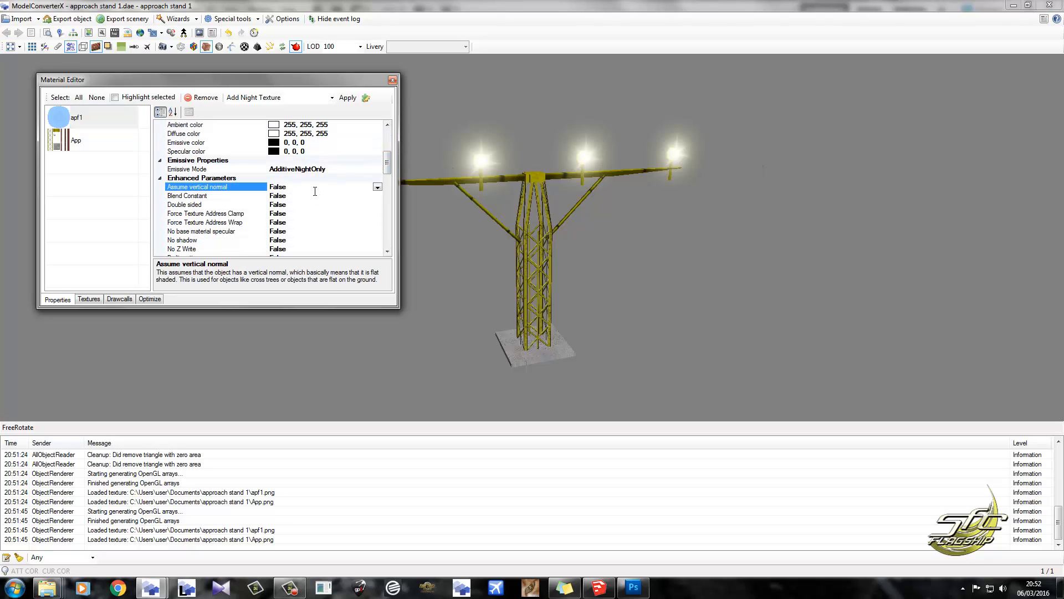
scroll(316, 191, "up", 2)
left_click_drag(473, 205, 388, 176)
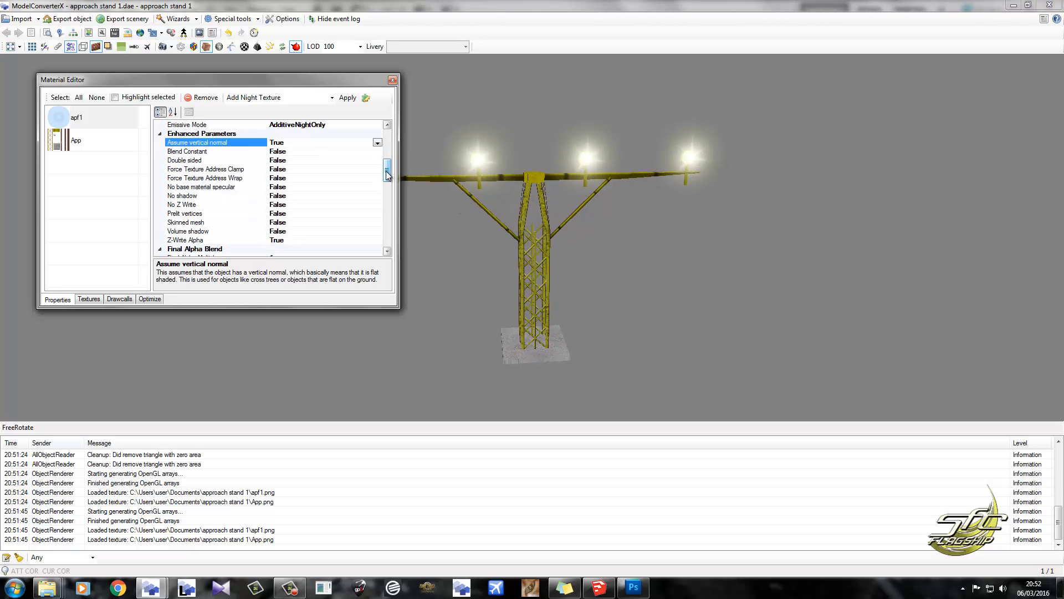
Display the model's shadows, set No shadow to True for the apf1 material and close the Material Editor.
left_click(333, 196)
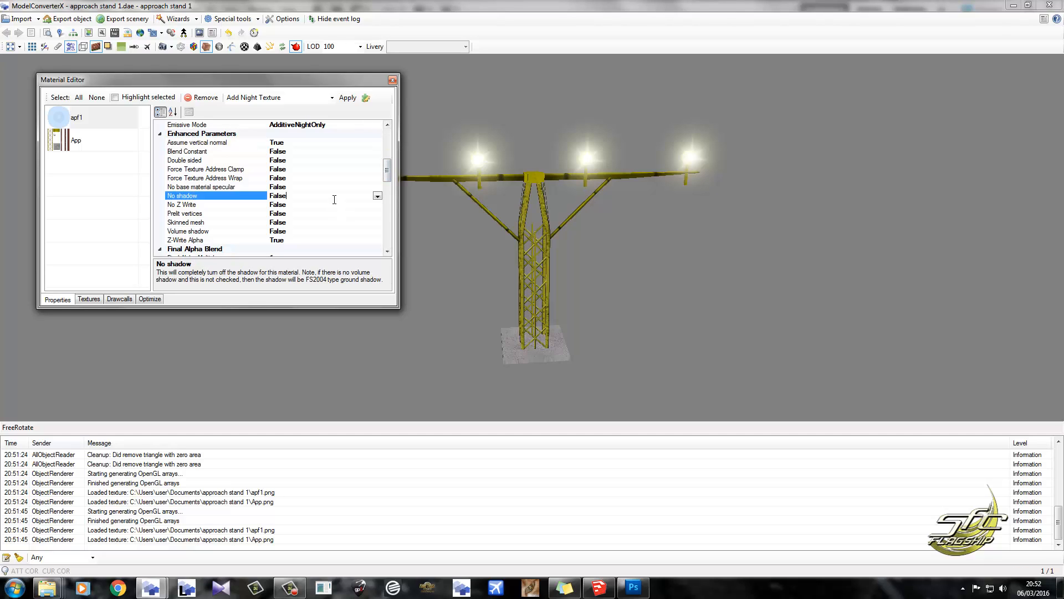
left_click(108, 47)
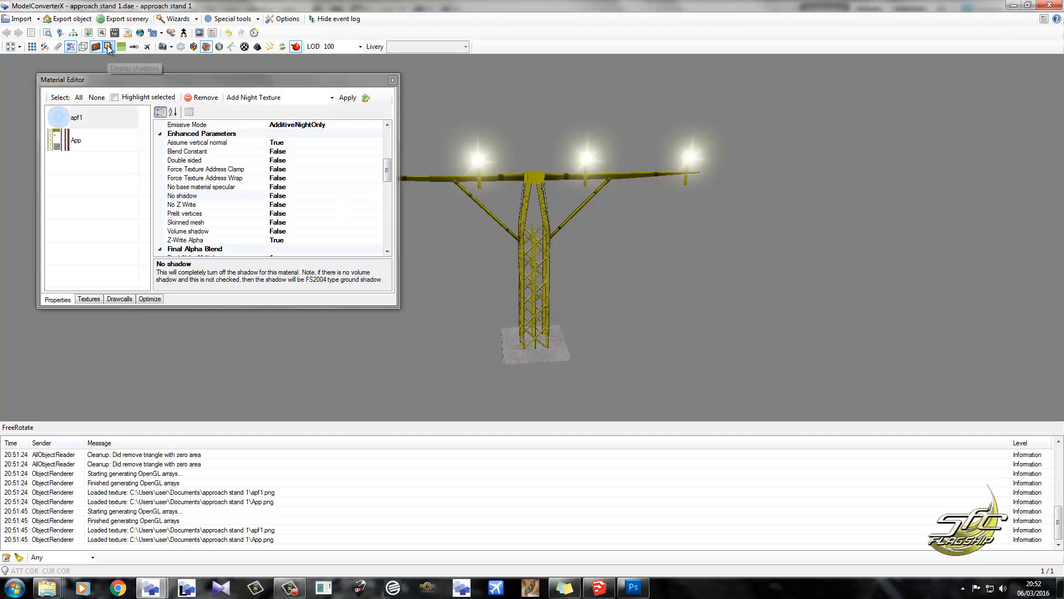
left_click_drag(541, 267, 516, 269)
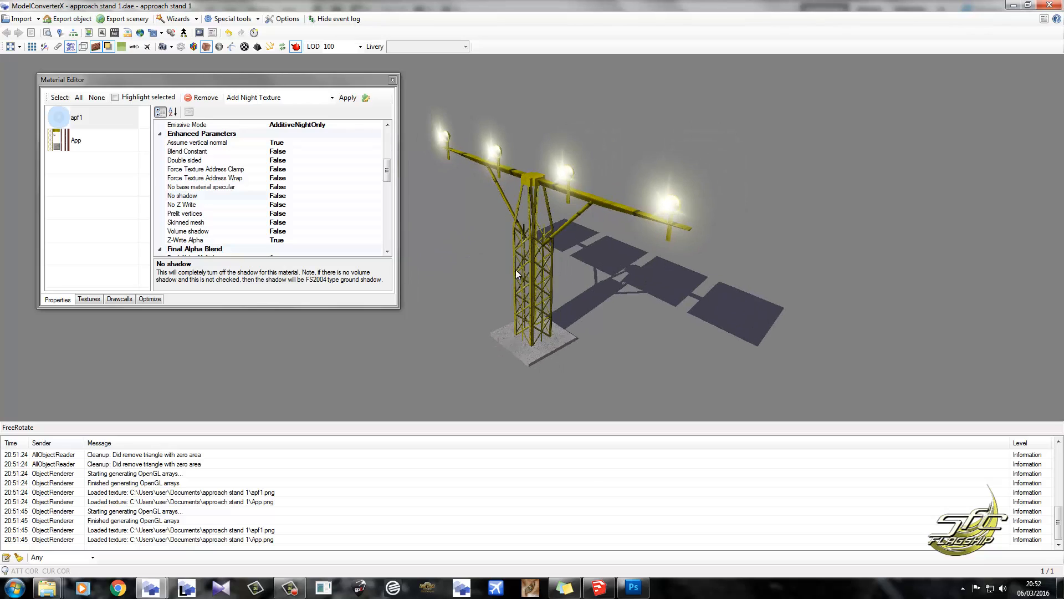
double_click(299, 199)
scroll(299, 200, "up", 2)
mouse_move(497, 218)
left_mouse_down()
mouse_move(467, 220)
mouse_move(478, 223)
left_mouse_up()
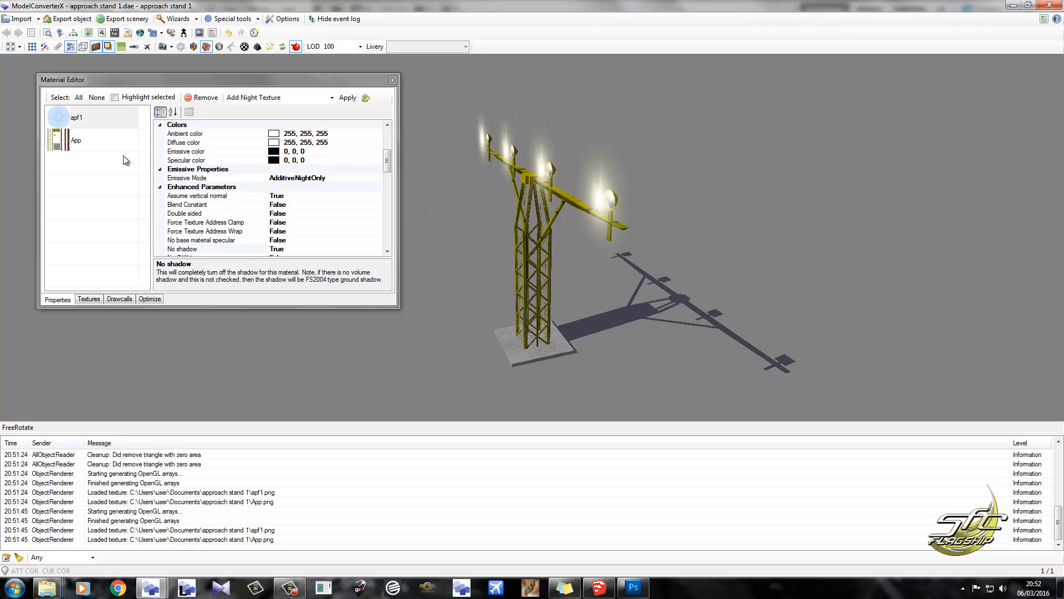
left_click_drag(571, 195, 514, 175)
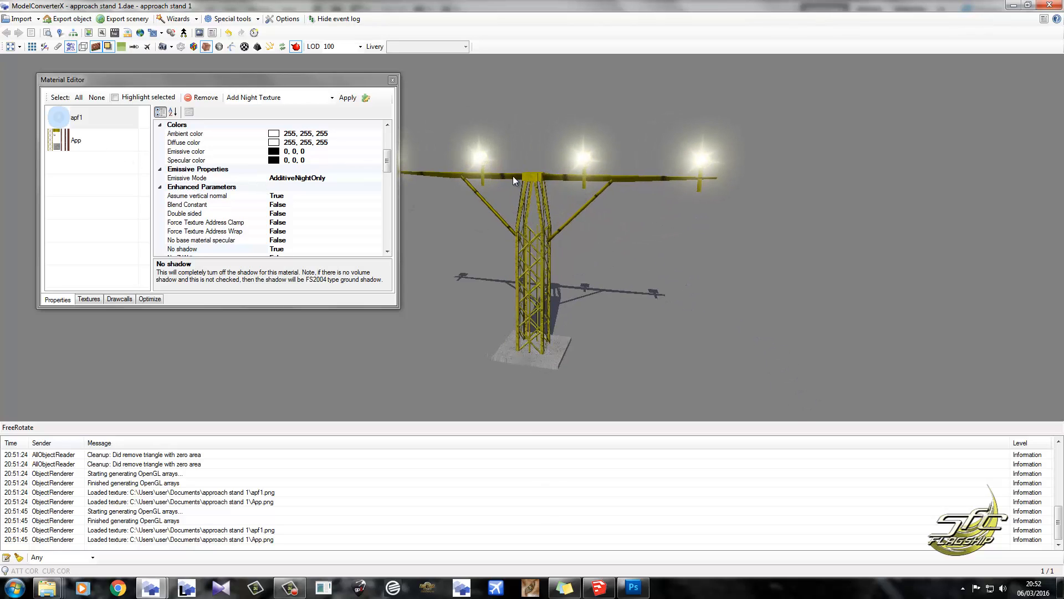
left_click_drag(386, 161, 398, 66)
left_click(393, 79)
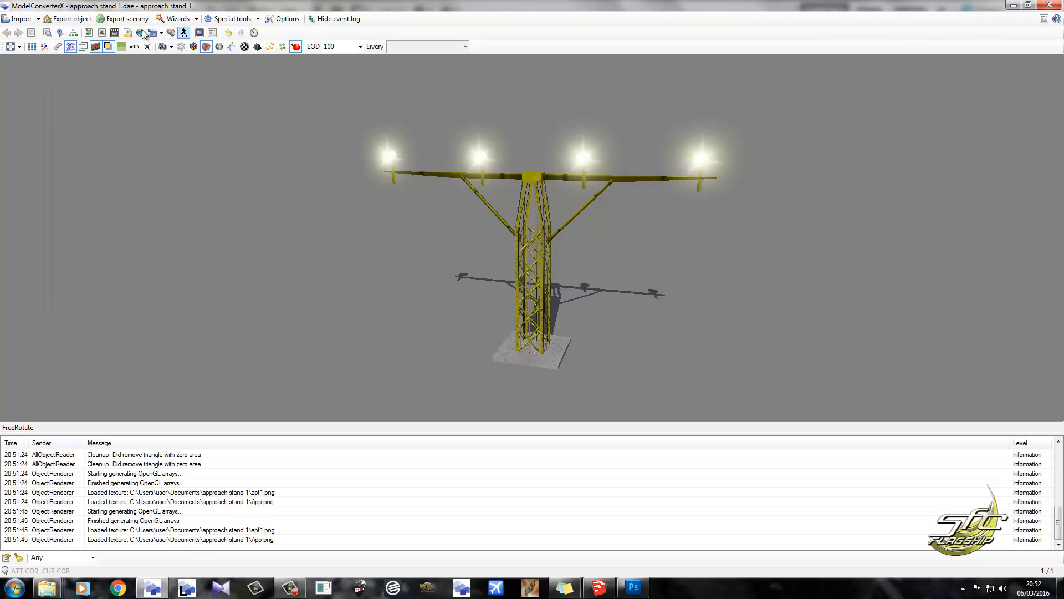
Save both model textures in DXTBMP format to the Temp Scenery Texture folder, then close the Material Editor.
left_click(89, 33)
left_click(149, 323)
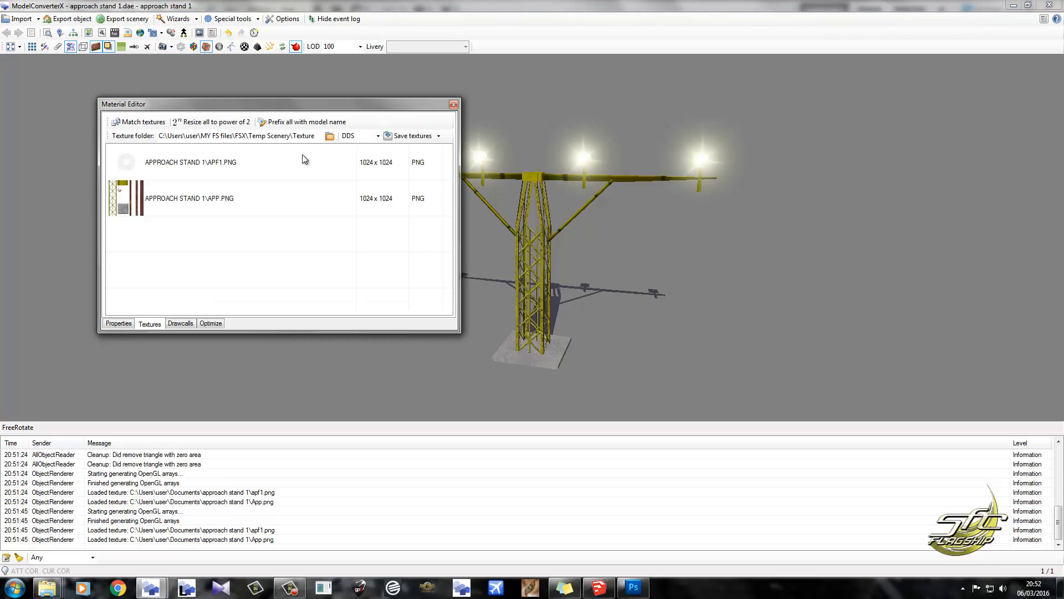
left_click(378, 135)
left_click(354, 181)
left_click(454, 105)
Export the object as an FSX MDL object named "approach stand 1" in the FSX > Temp Scenery > Scenery folder.
left_click(69, 19)
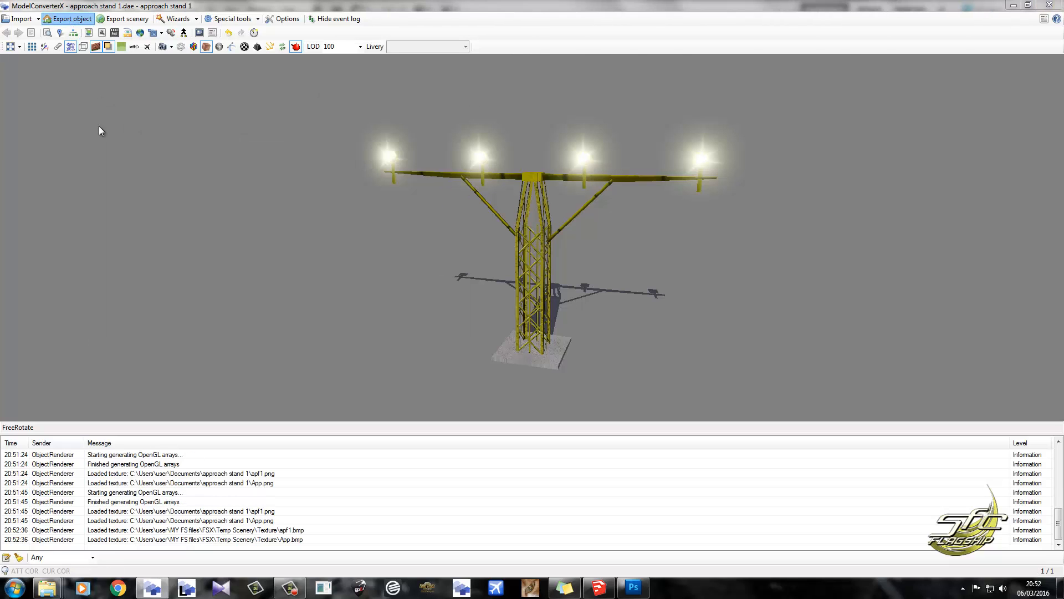
left_click(55, 180)
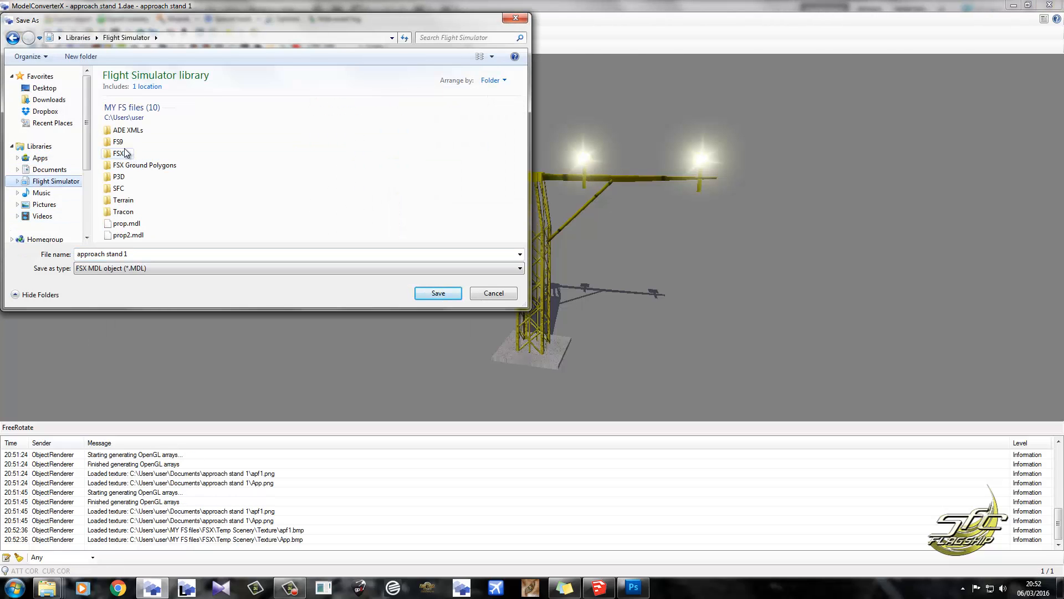
left_click(123, 153)
double_click(123, 154)
double_click(290, 219)
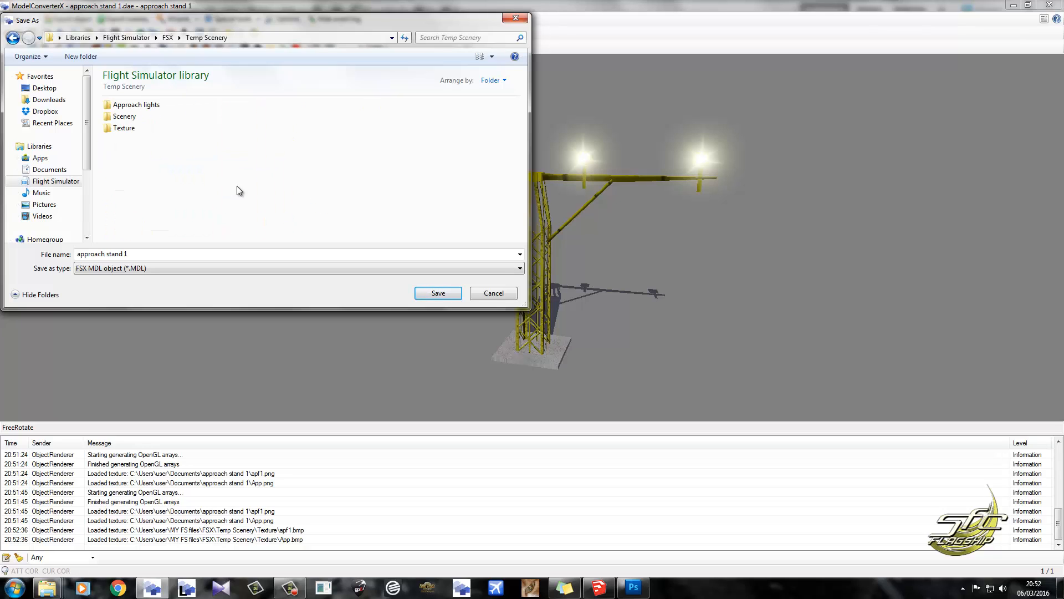
double_click(125, 117)
left_click(437, 292)
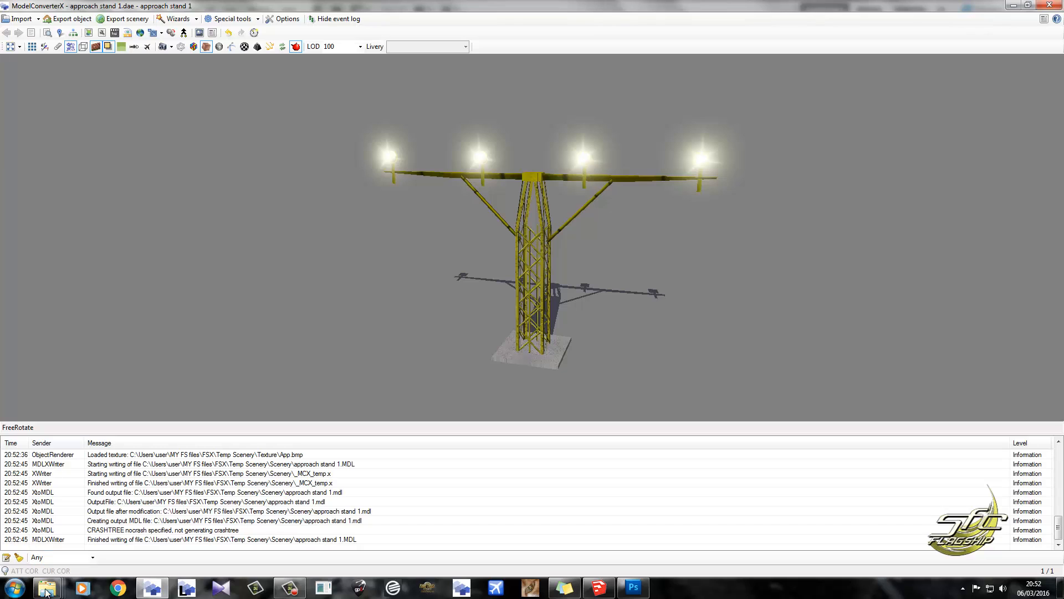
Load "approach stand 1.mdl" from the Temp Scenery > Scenery folder into ModelConverterX.
mouse_move(47, 592)
left_click(183, 531)
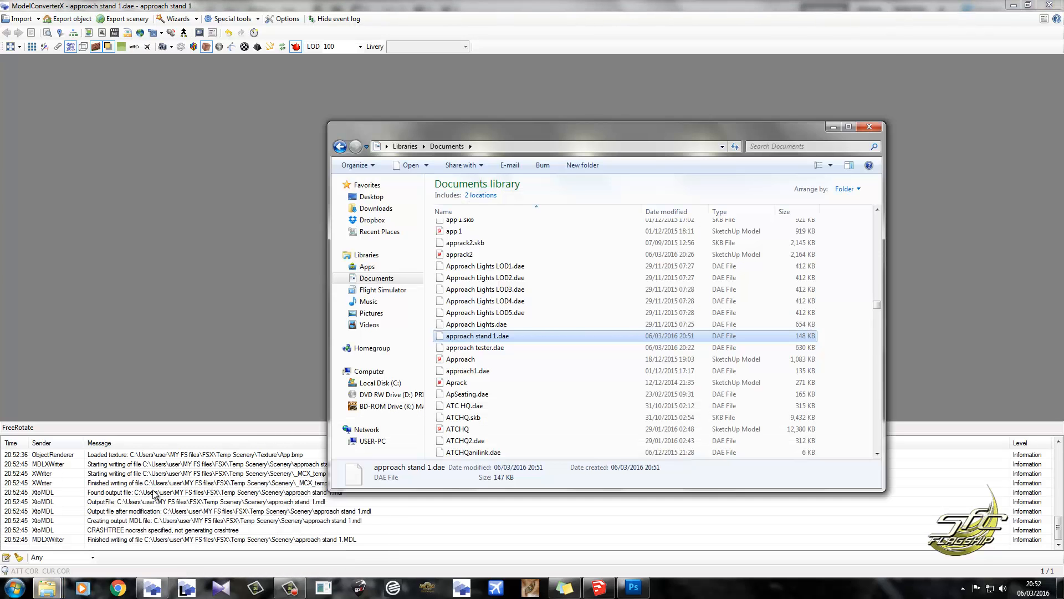
mouse_move(55, 591)
left_click(80, 537)
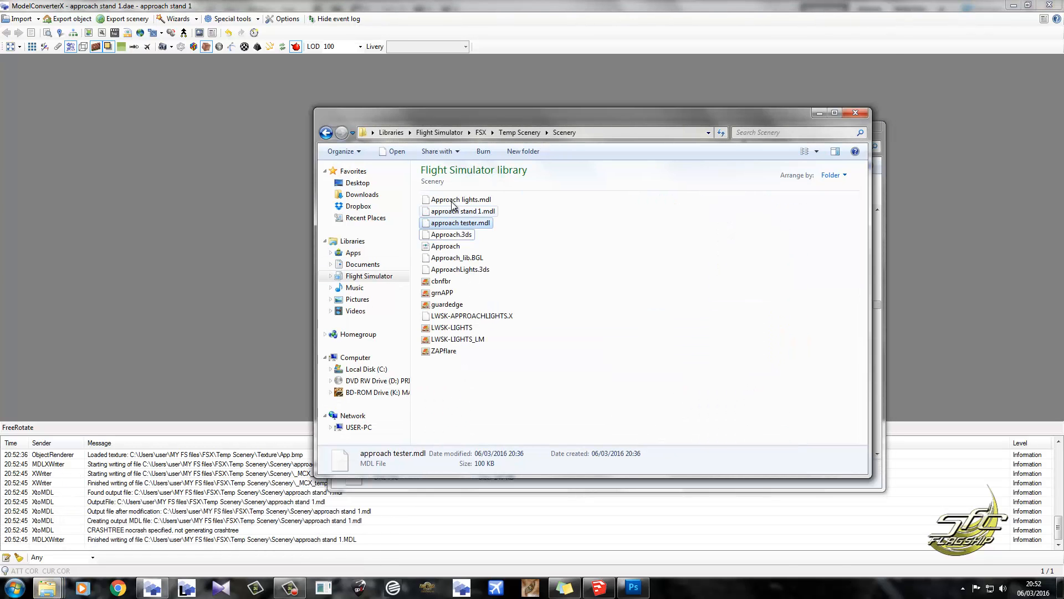
left_click(468, 214)
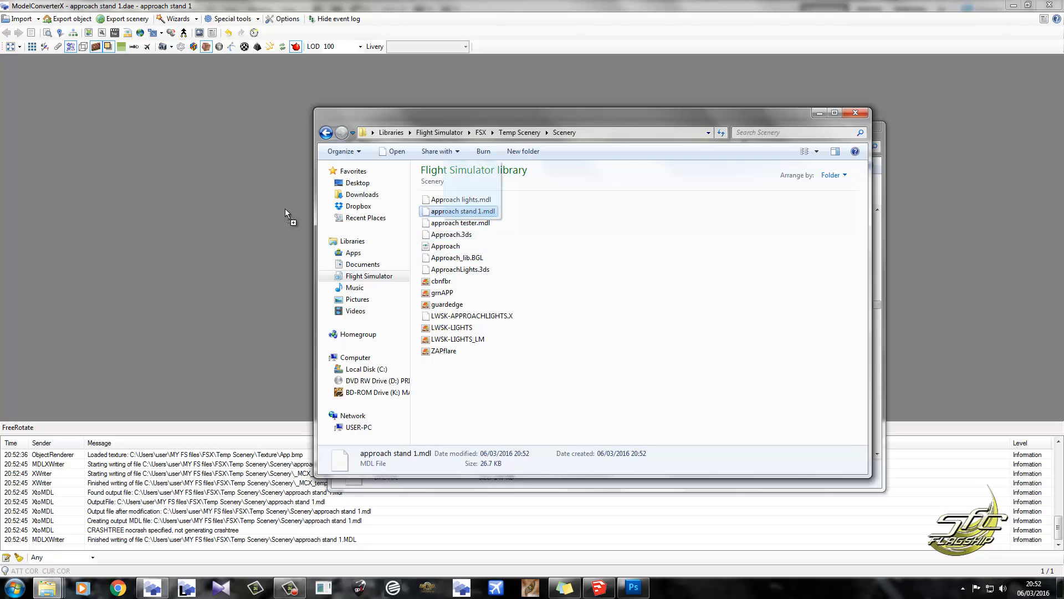
left_click(458, 28)
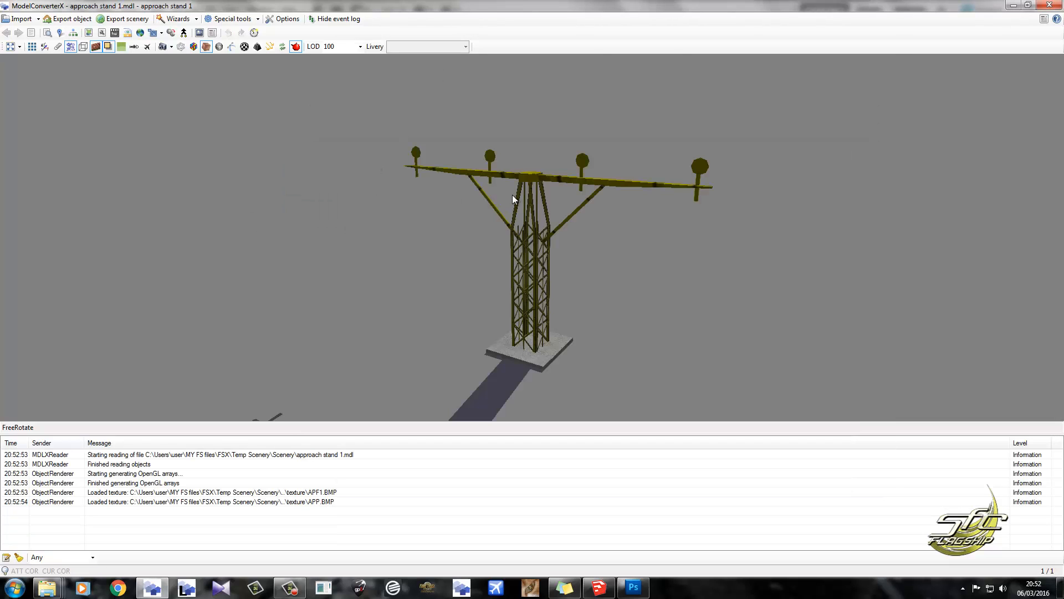
Open the Material Editor beside the model, select the APP material and preview its texture.
left_click_drag(513, 194, 484, 276)
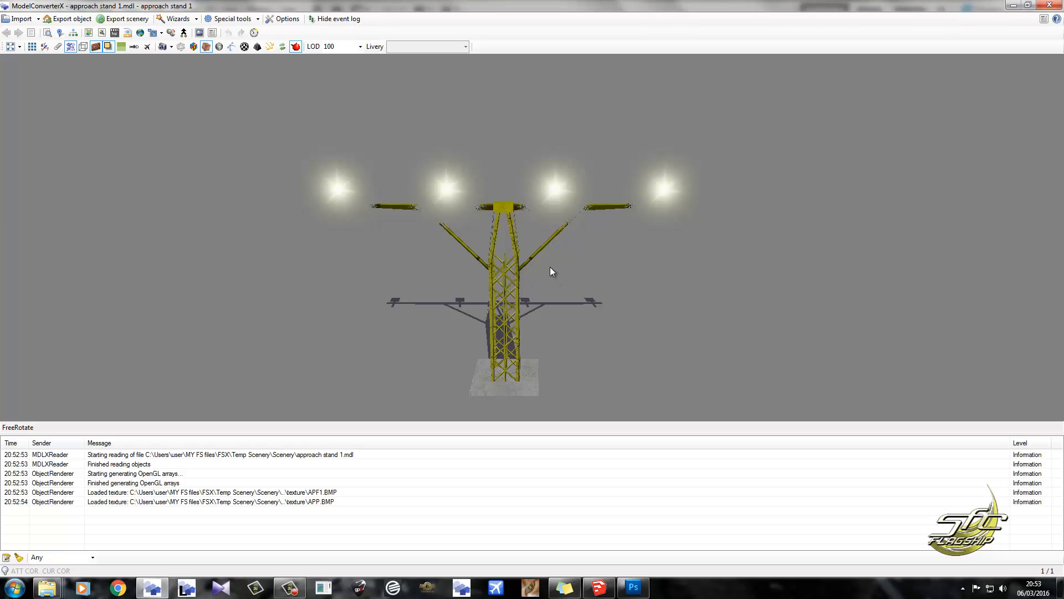
left_click(89, 33)
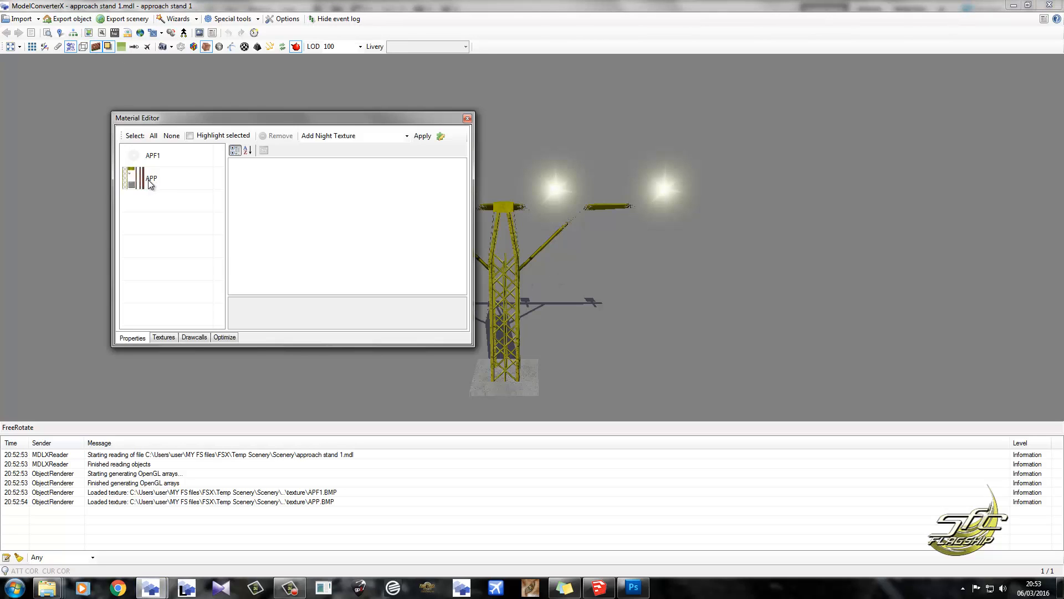
left_click_drag(315, 123, 209, 109)
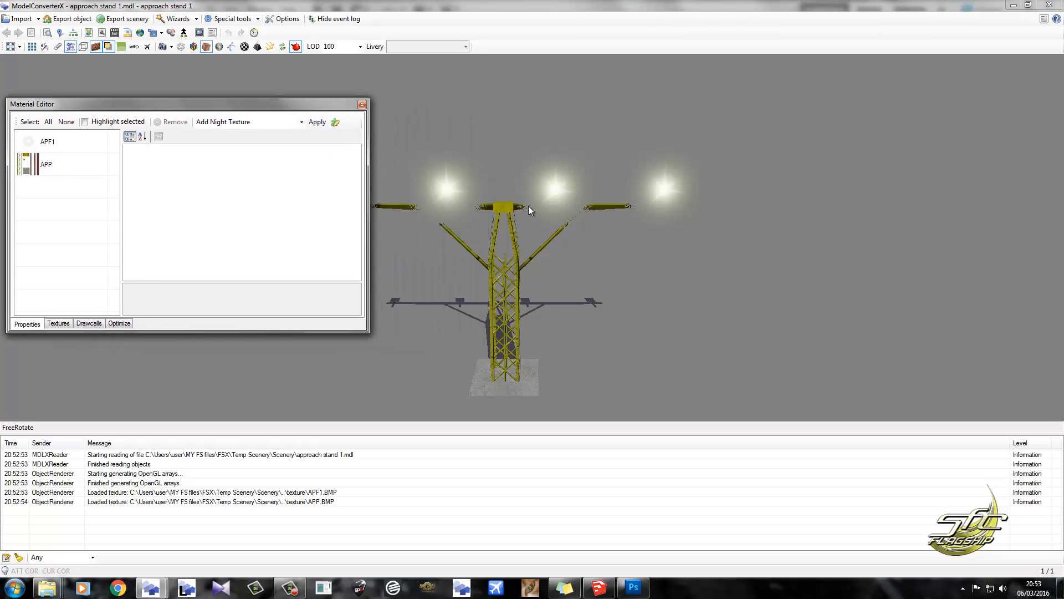
left_click(56, 164)
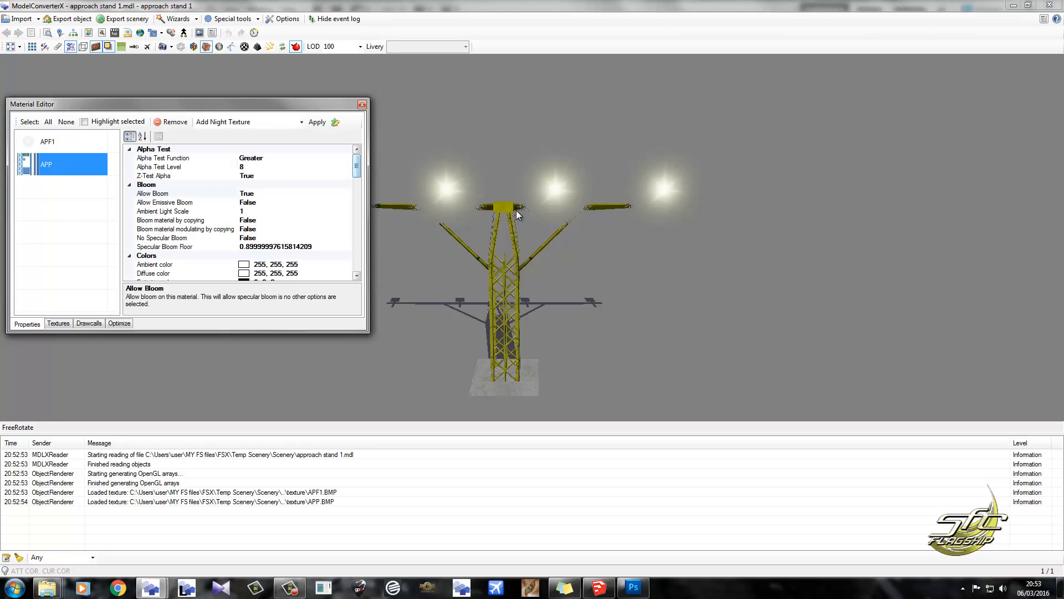
left_click_drag(357, 165, 357, 197)
double_click(81, 173)
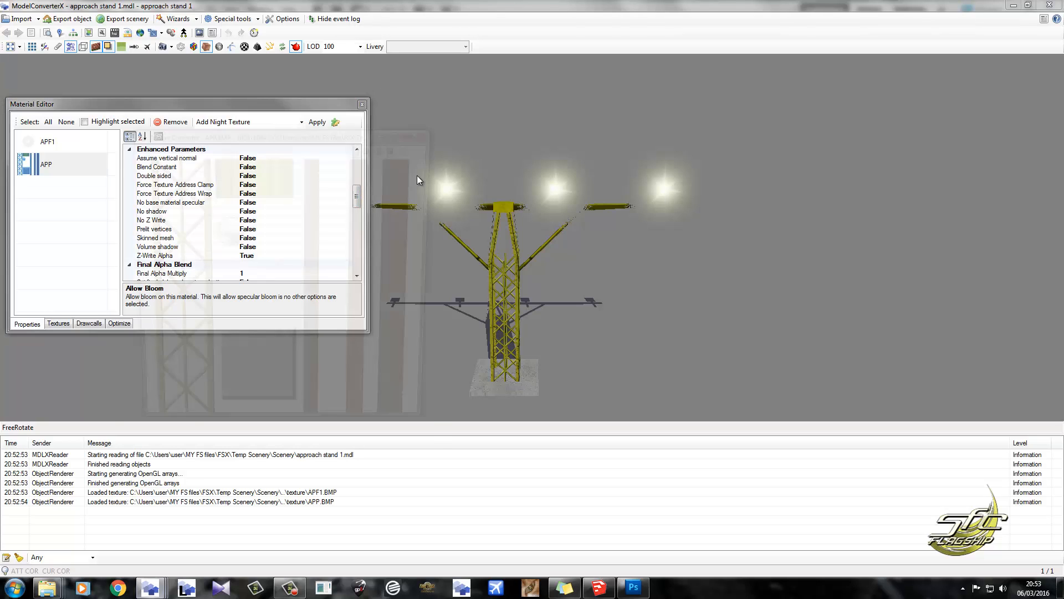
left_click(428, 133)
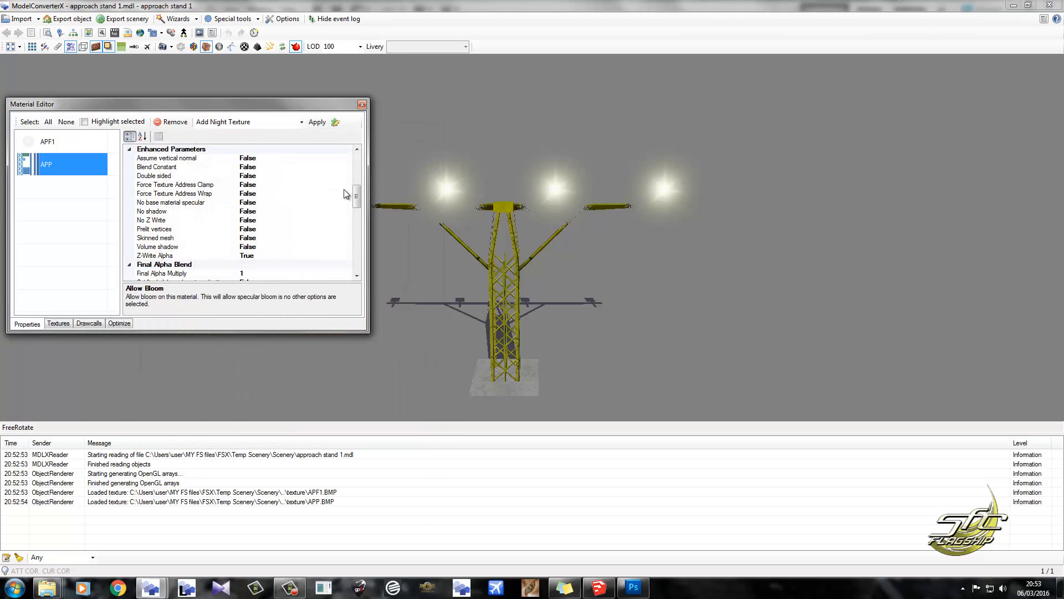
Set the APP material's framebuffer Destination Blend to Zero and its Source Blend to One.
left_click_drag(355, 199, 355, 220)
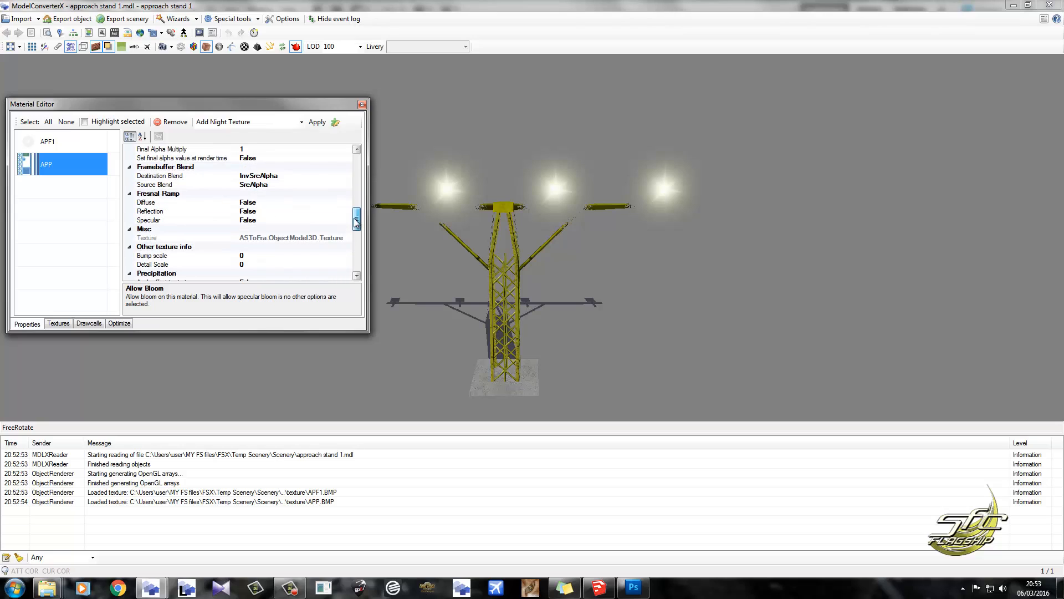
left_click(285, 176)
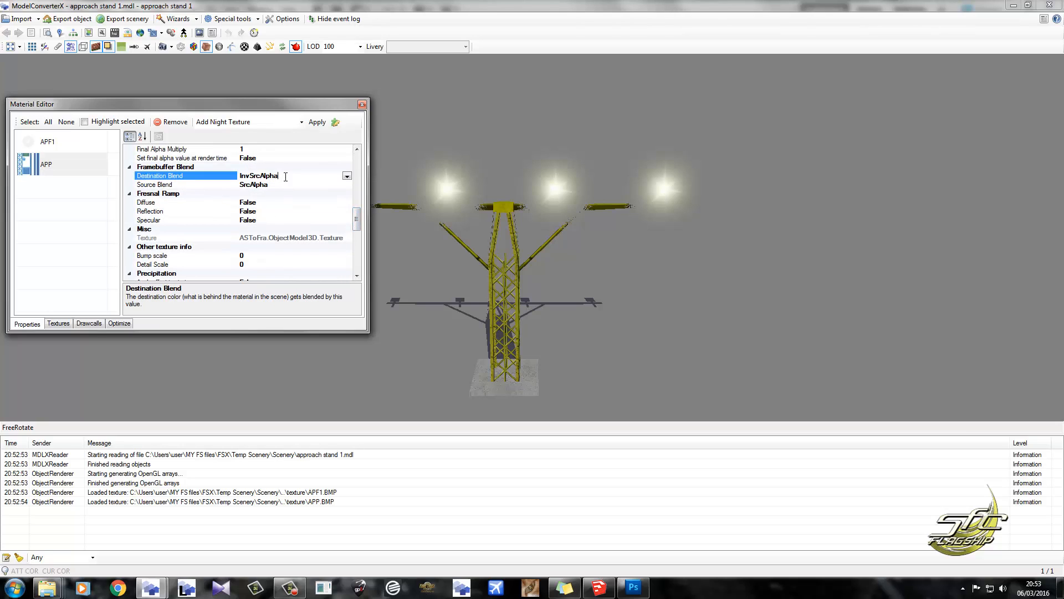
left_click(347, 176)
left_click(267, 186)
scroll(357, 203, "down", 1)
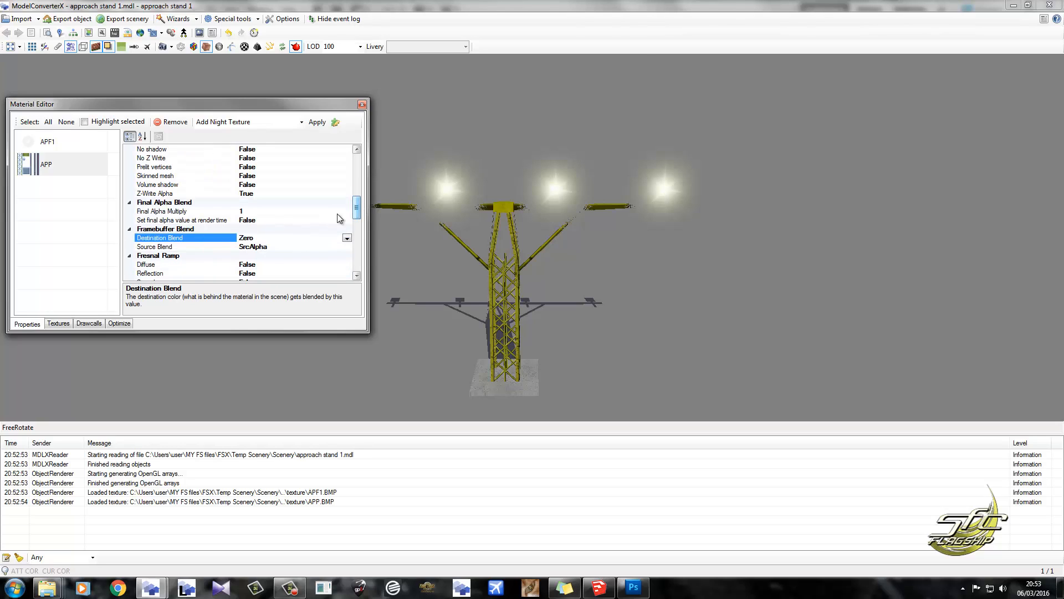
left_click(276, 247)
left_click(347, 247)
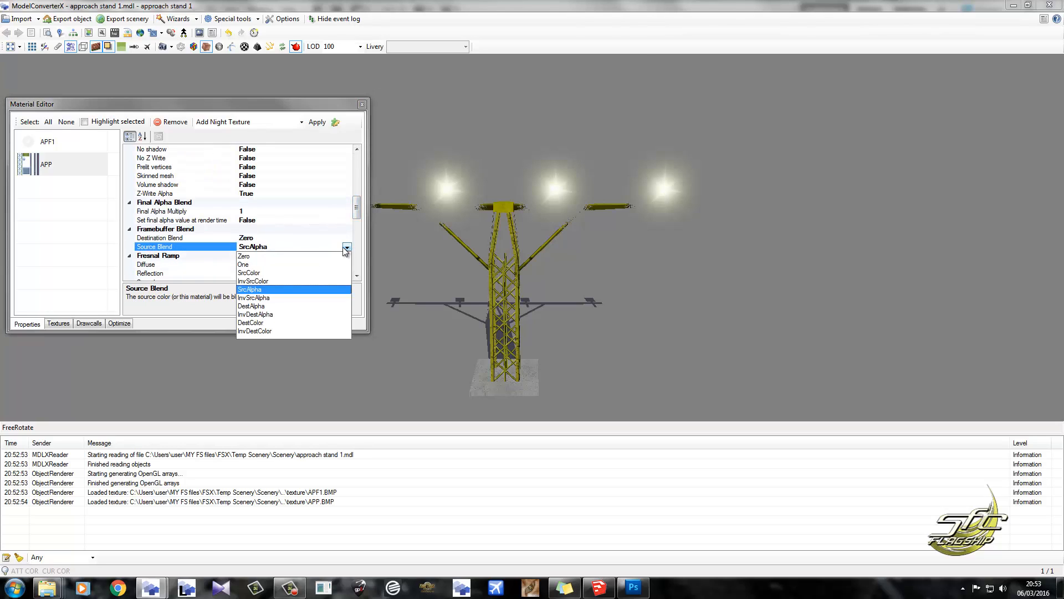
left_click(250, 265)
left_click_drag(511, 209, 521, 236)
left_click_drag(357, 212, 376, 200)
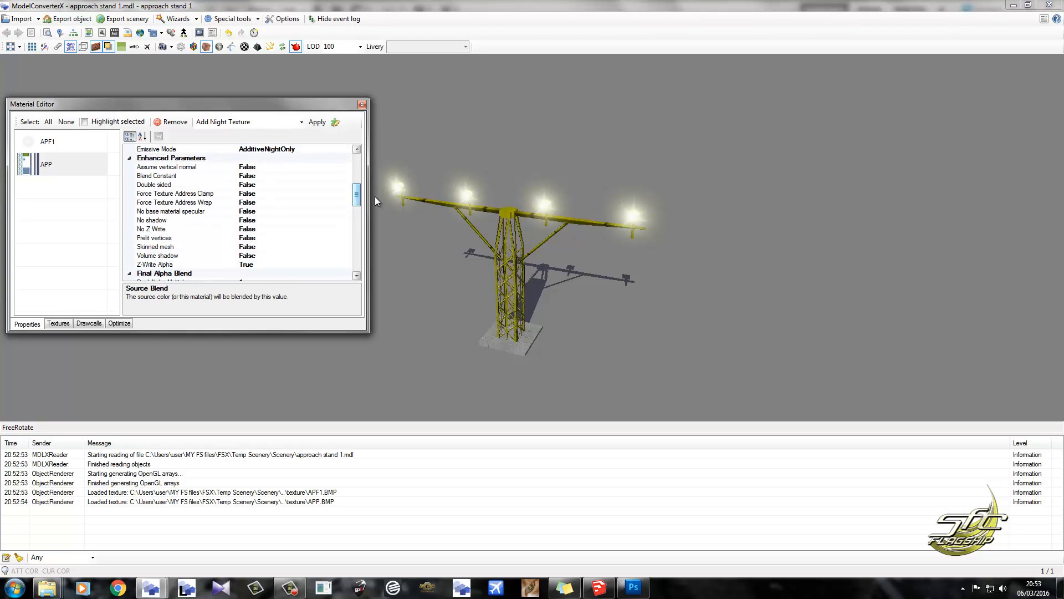
Set No Z Write to True for the APF1 material and inspect the glows from several angles.
left_click(72, 142)
left_click(293, 184)
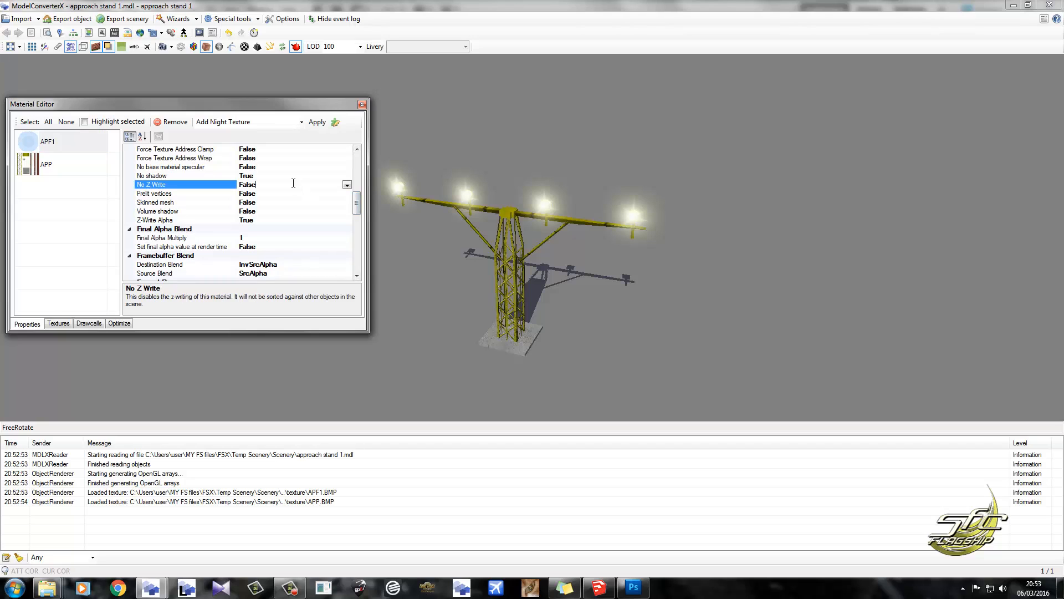
scroll(293, 183, "up", 3)
left_click_drag(405, 251, 468, 231)
scroll(471, 199, "up", 5)
left_click_drag(475, 194, 582, 186)
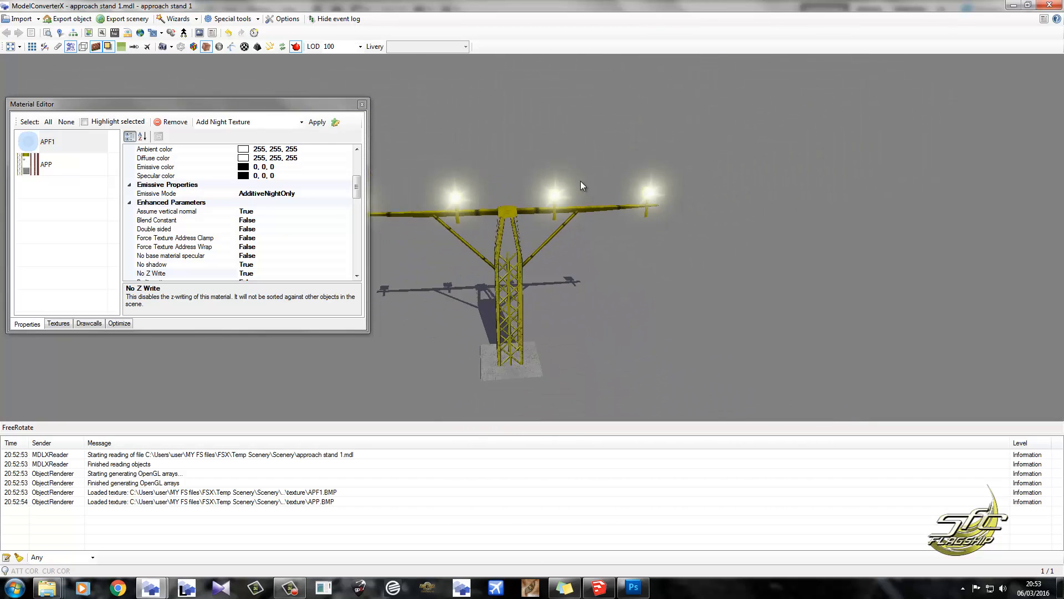
left_click_drag(462, 234, 431, 217)
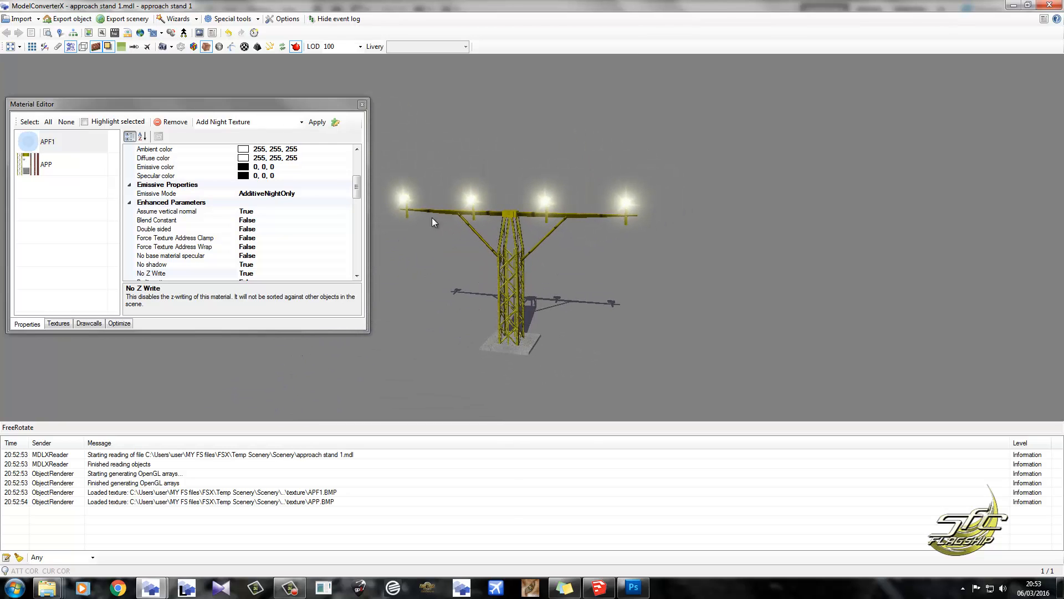
scroll(360, 193, "down", 3)
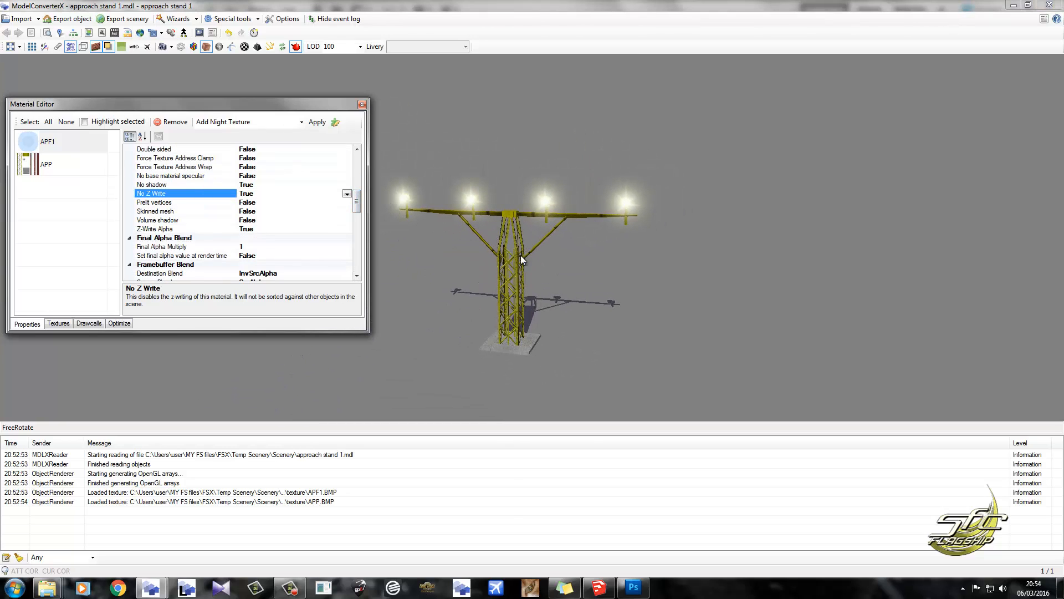
Start choosing a Nightmap texture for the APF1 material and browse to the Temp Scenery > Texture folder.
left_click(65, 166)
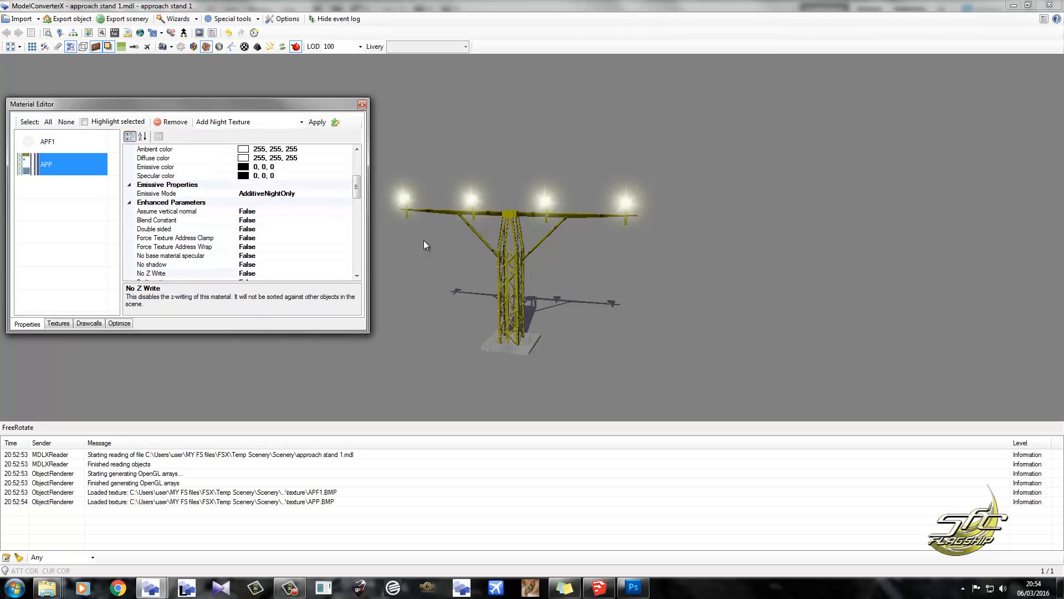
left_click(84, 143)
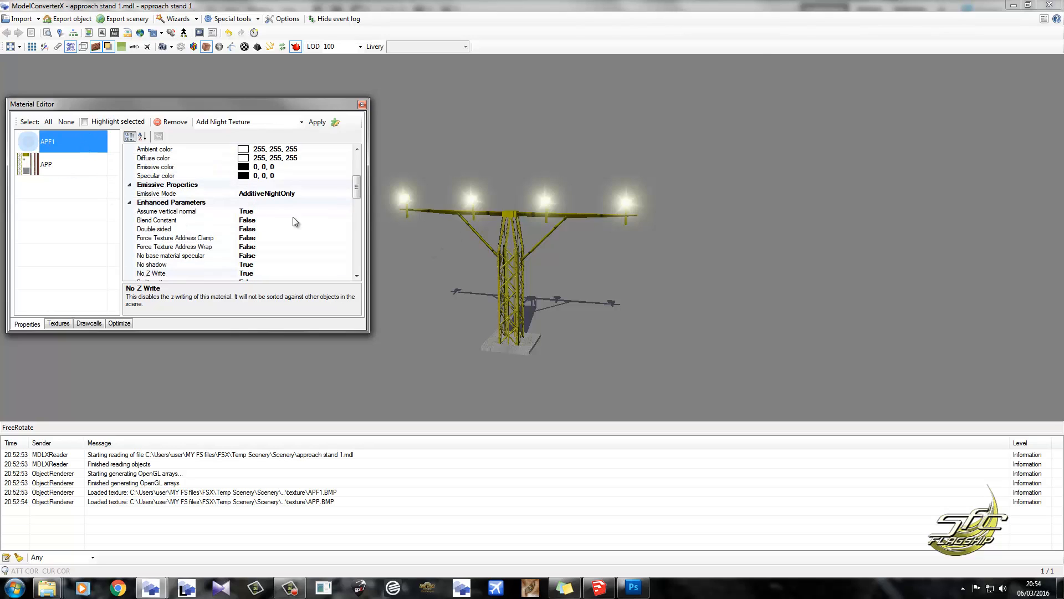
scroll(280, 227, "down", 5)
left_click(280, 229)
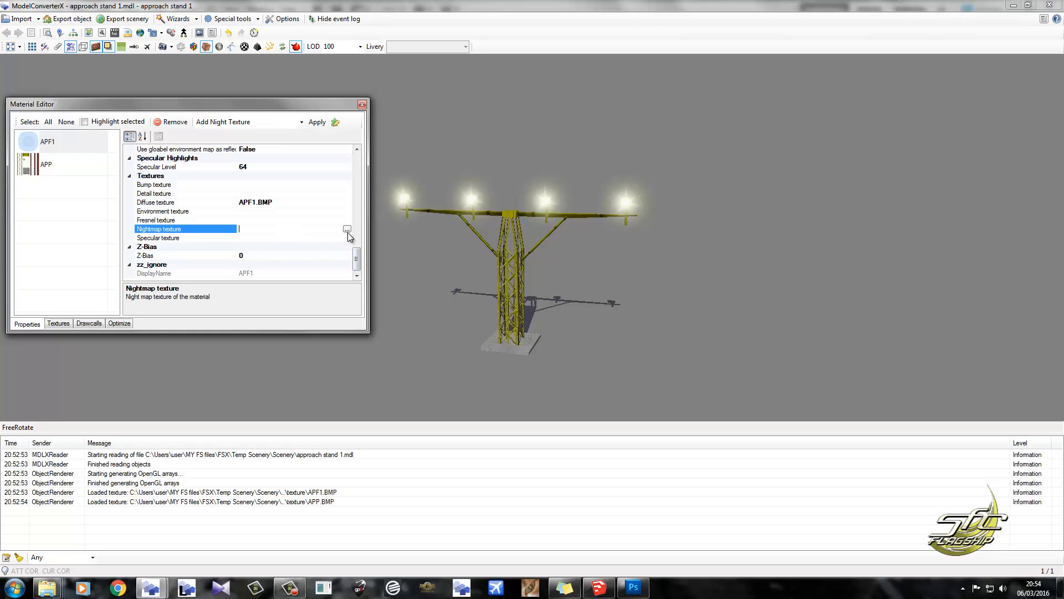
left_click(347, 229)
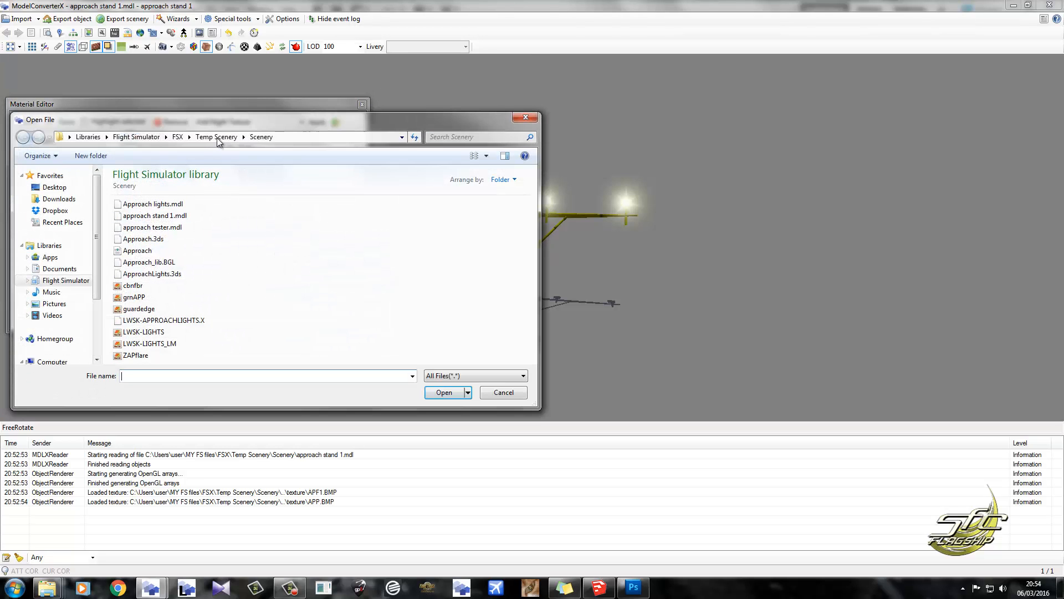
left_click(218, 139)
double_click(131, 227)
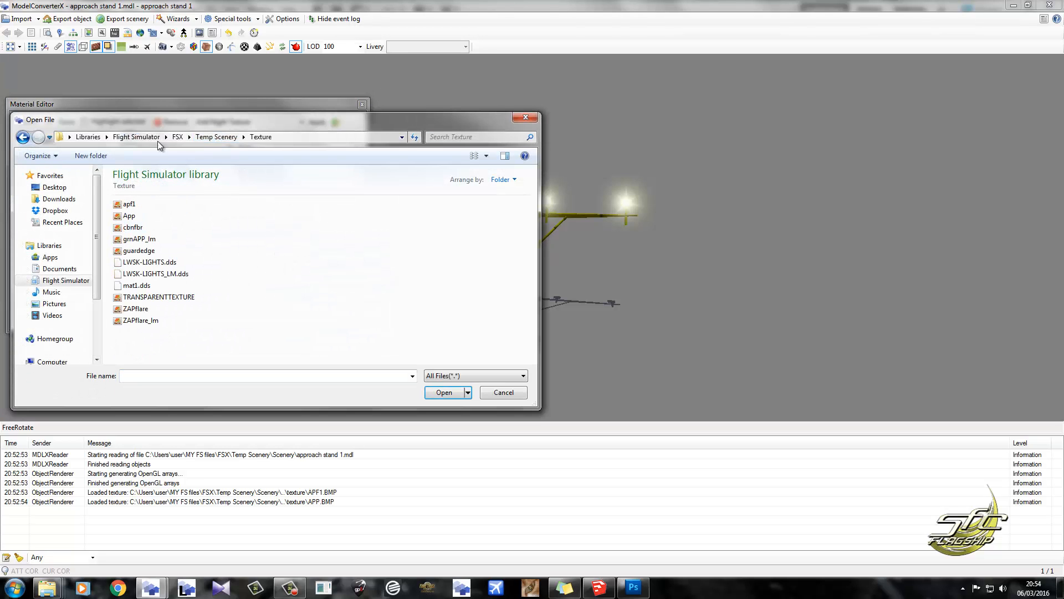
left_click_drag(318, 122, 547, 112)
Duplicate the apf1 texture as apf1_lm and assign the copy as the APF1 material's Nightmap texture.
left_click(360, 195)
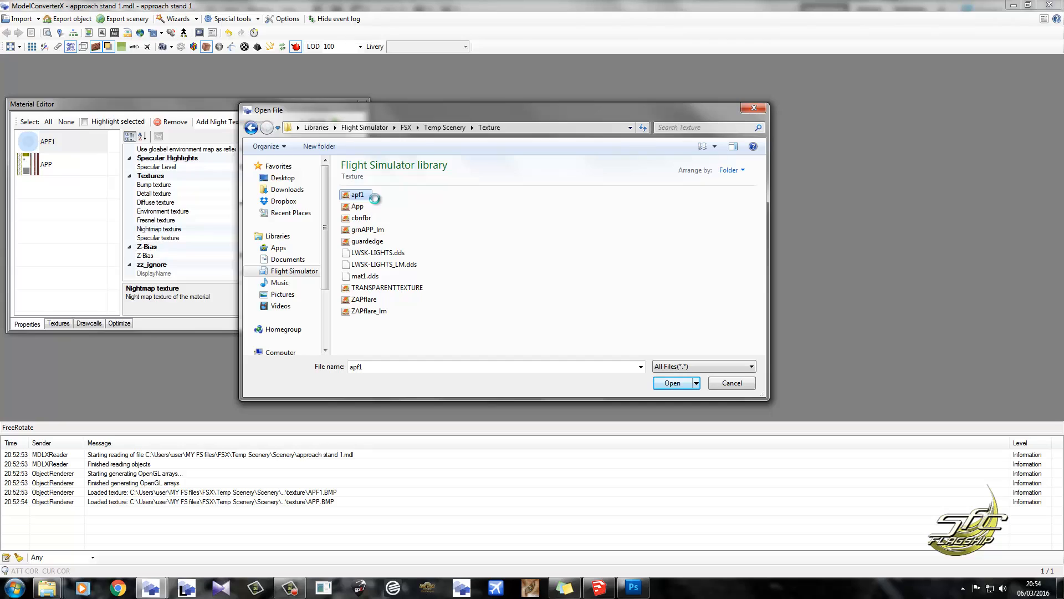
left_click(388, 194)
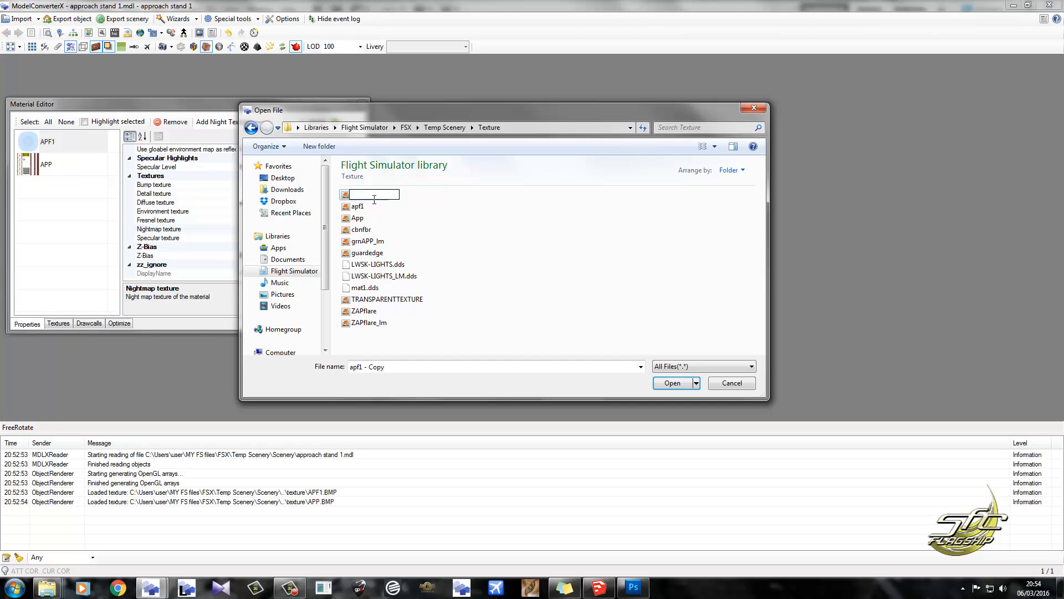
left_click_drag(388, 194, 364, 195)
type("=")
type("lm")
key("Return")
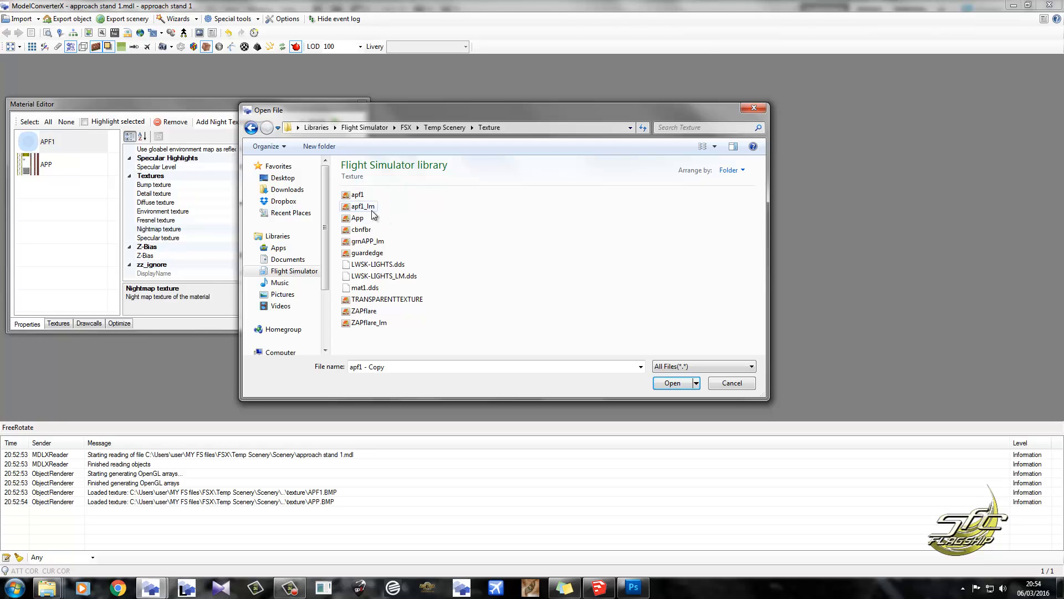
double_click(370, 207)
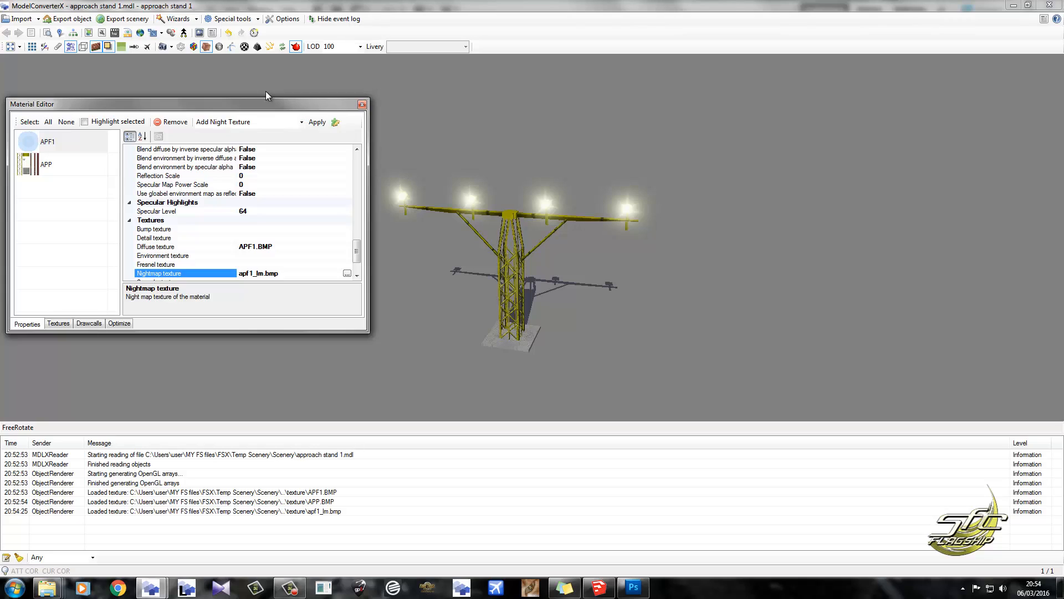
Preview the lights in night texture render mode, then return to normal texture rendering with the Material Editor closed.
left_click(219, 48)
mouse_move(499, 273)
left_mouse_down()
mouse_move(526, 257)
mouse_move(451, 255)
mouse_move(491, 272)
left_mouse_up()
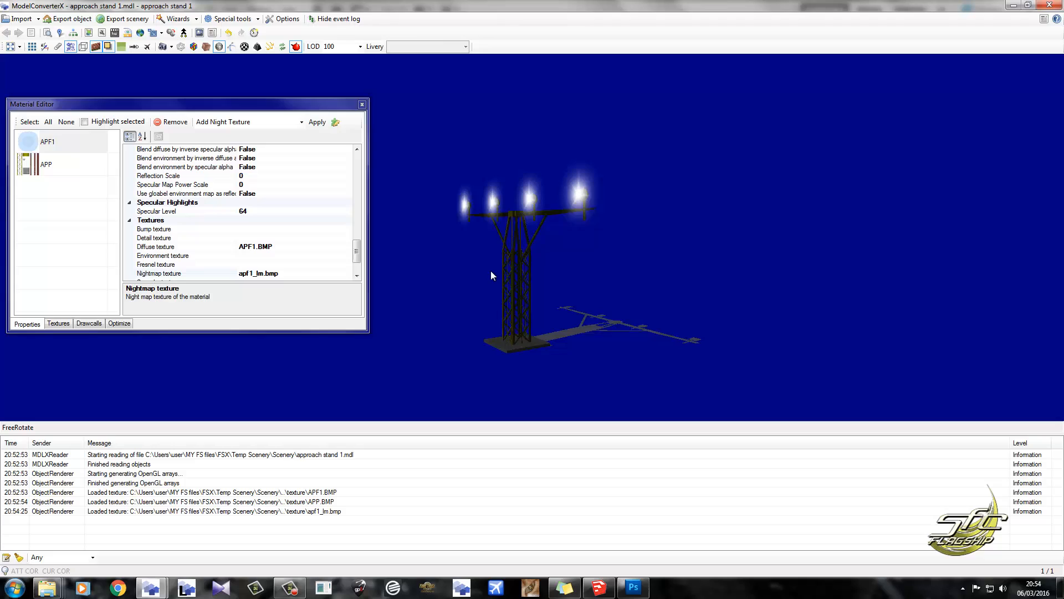
left_click(362, 104)
left_click(206, 46)
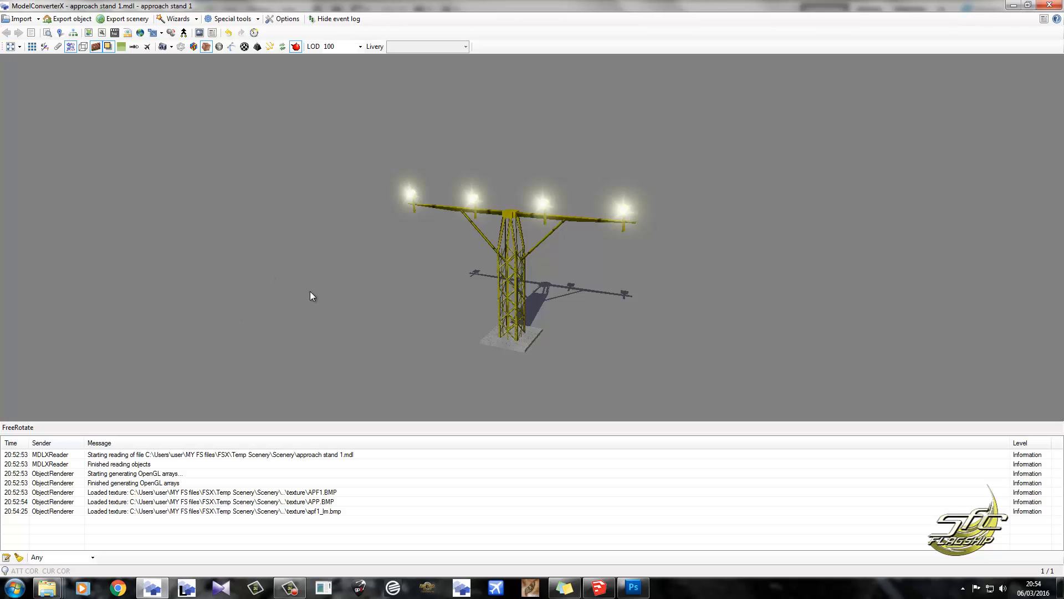
left_click_drag(309, 297, 466, 295)
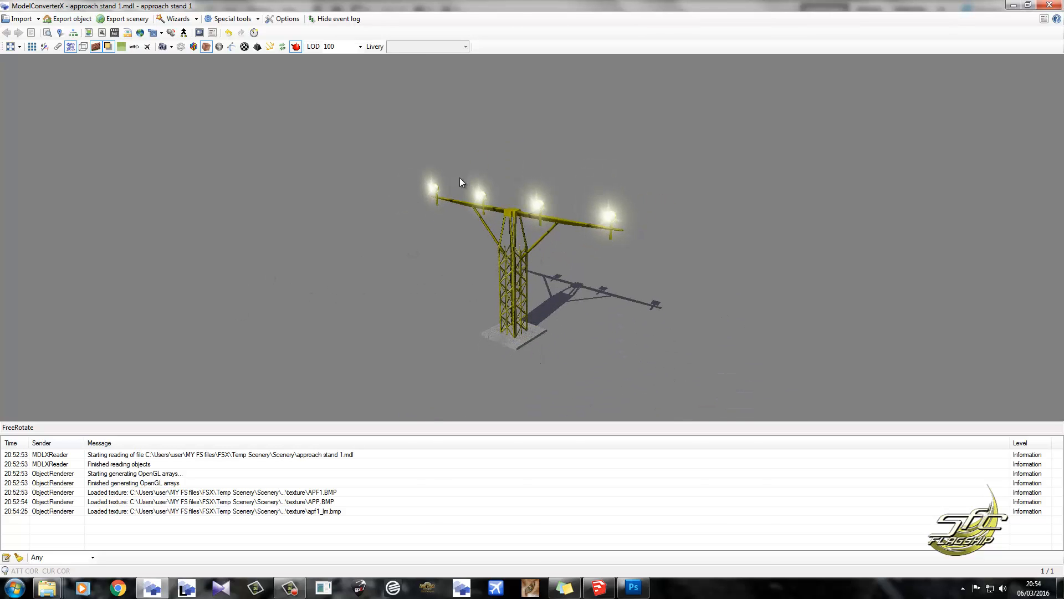
Export the model as FSX MDL object "approach stand 1" to the Temp Scenery > Scenery folder, replacing the existing file.
left_click(67, 18)
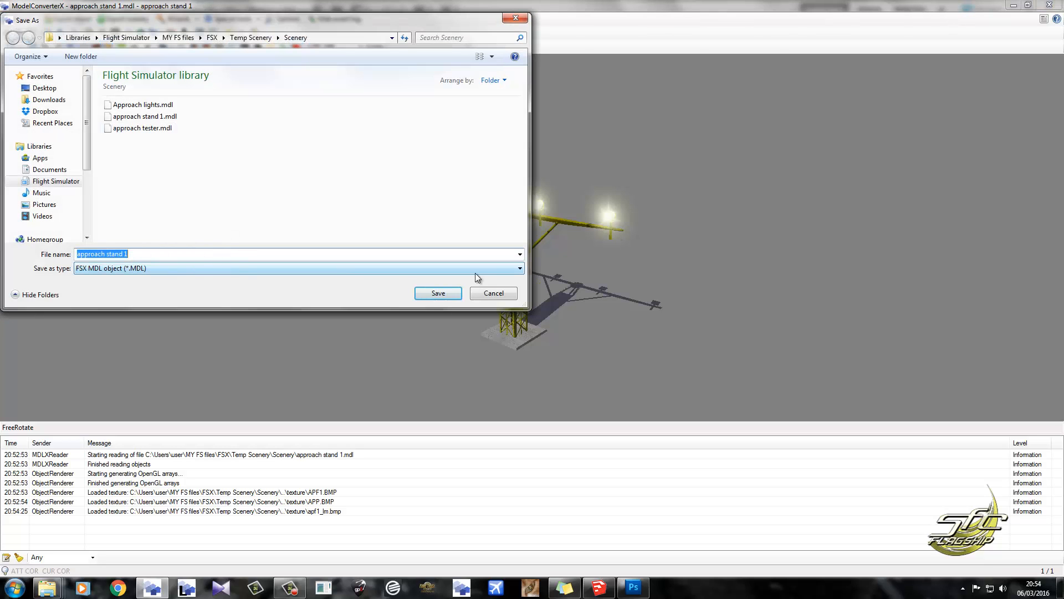
left_click(438, 292)
left_click(549, 295)
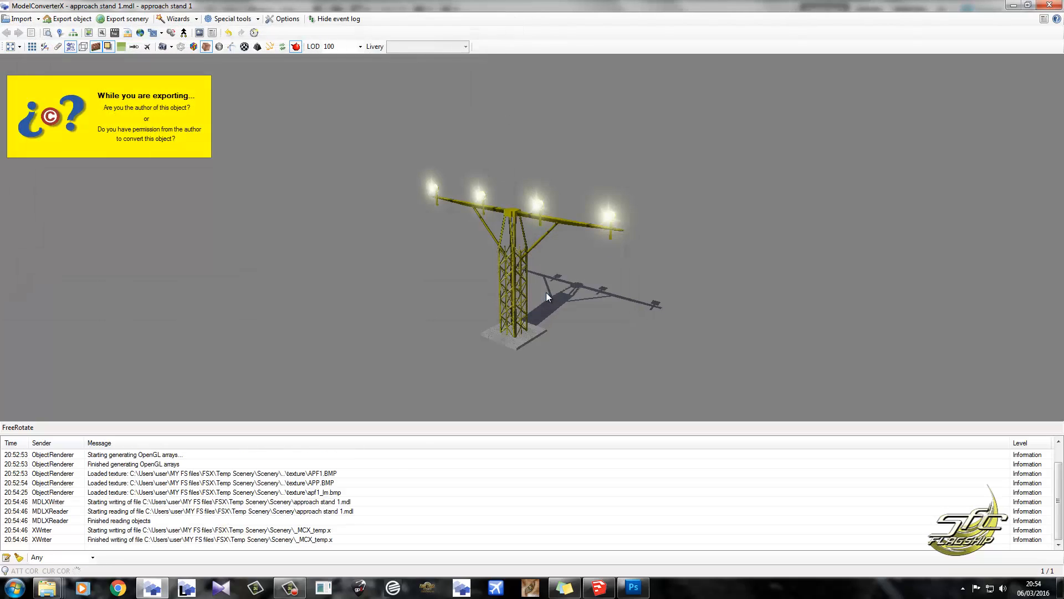
Inspect the exported light tower, its glow squares and its shadow from several angles.
left_click_drag(395, 325, 447, 314)
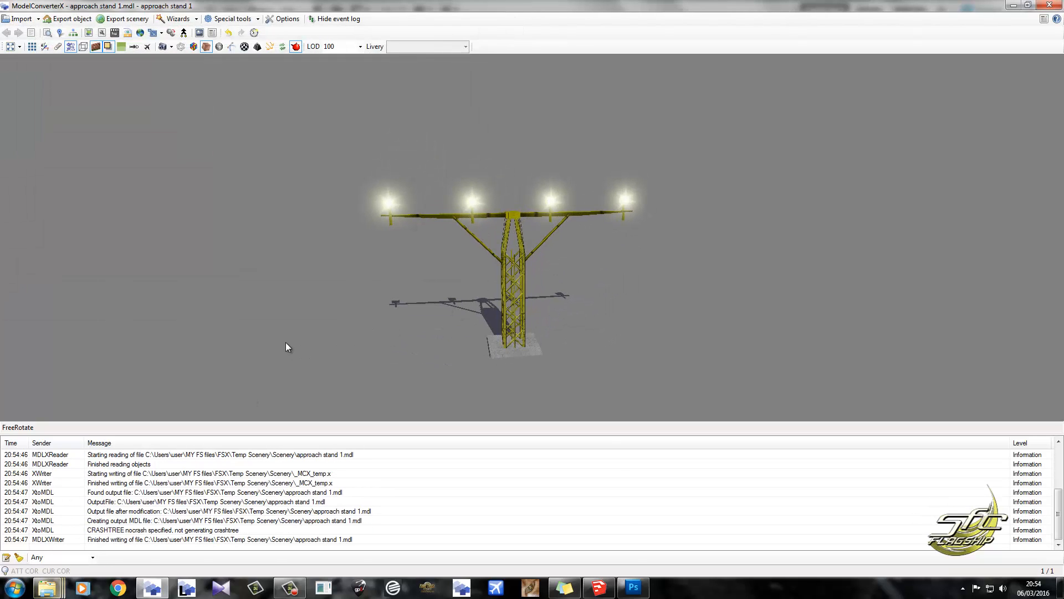
left_click_drag(285, 342, 314, 341)
left_click(186, 587)
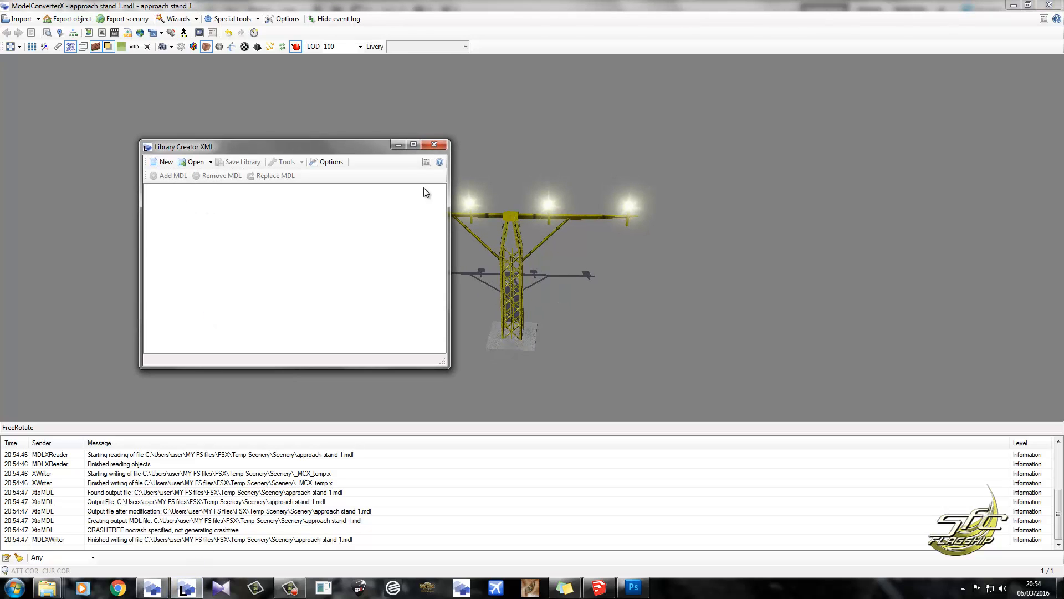
left_click(435, 145)
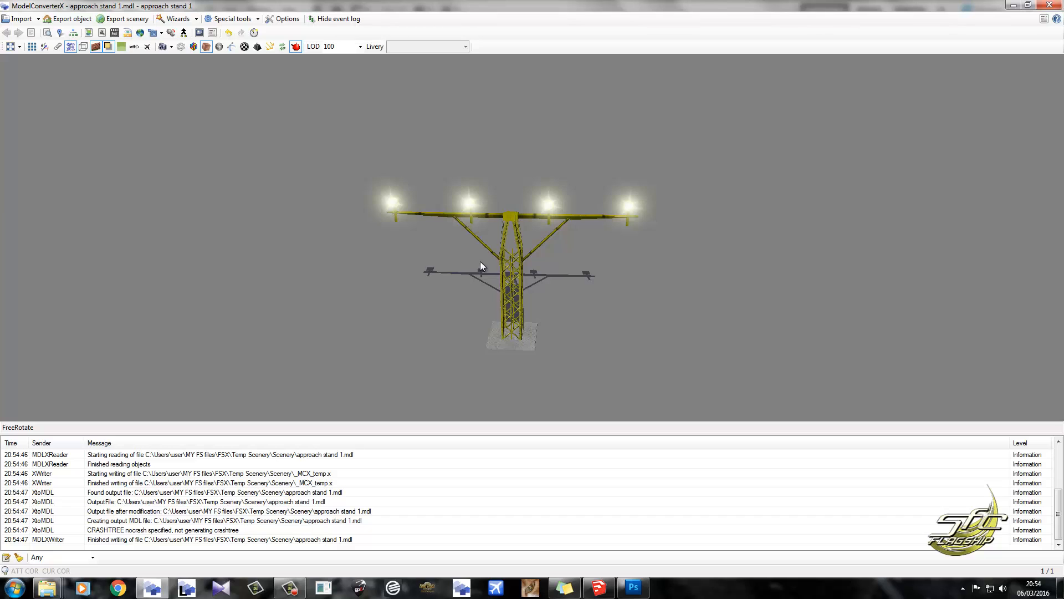
left_click_drag(480, 262, 582, 439)
left_click_drag(513, 384, 458, 284)
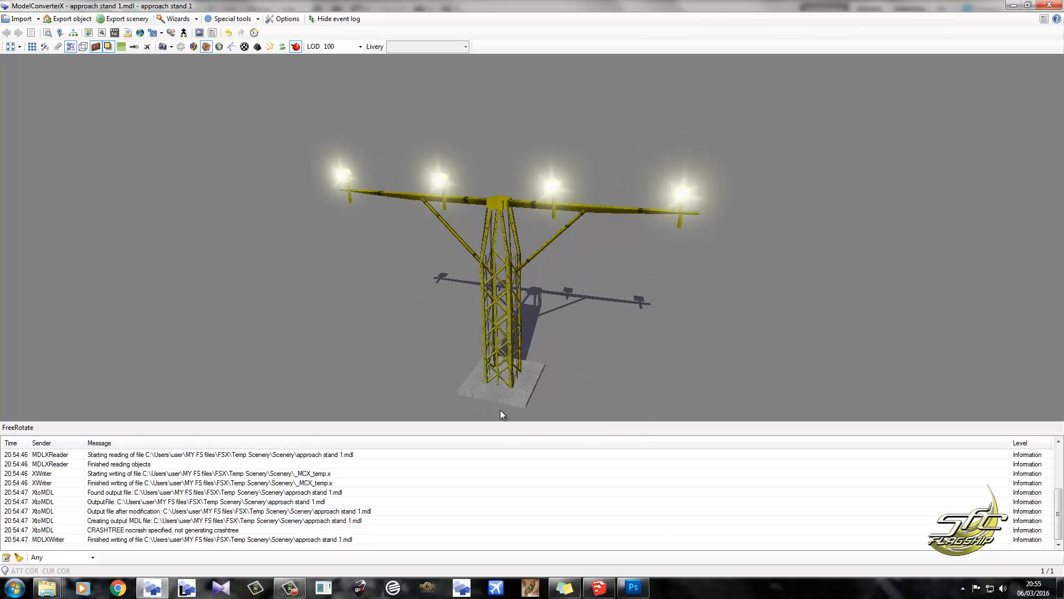
scroll(510, 192, "down", 3)
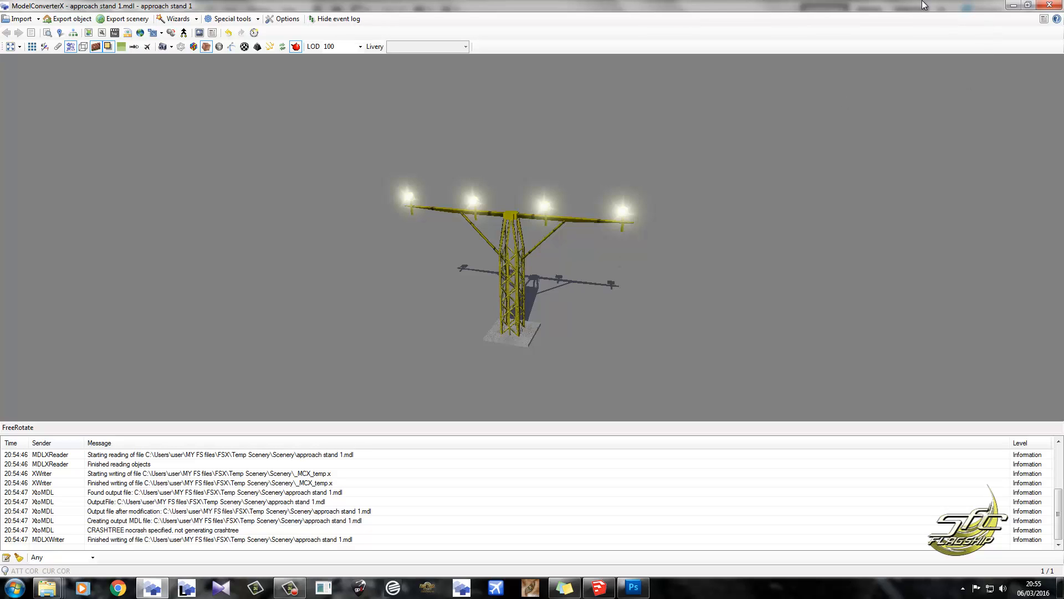
left_click_drag(666, 291, 721, 313)
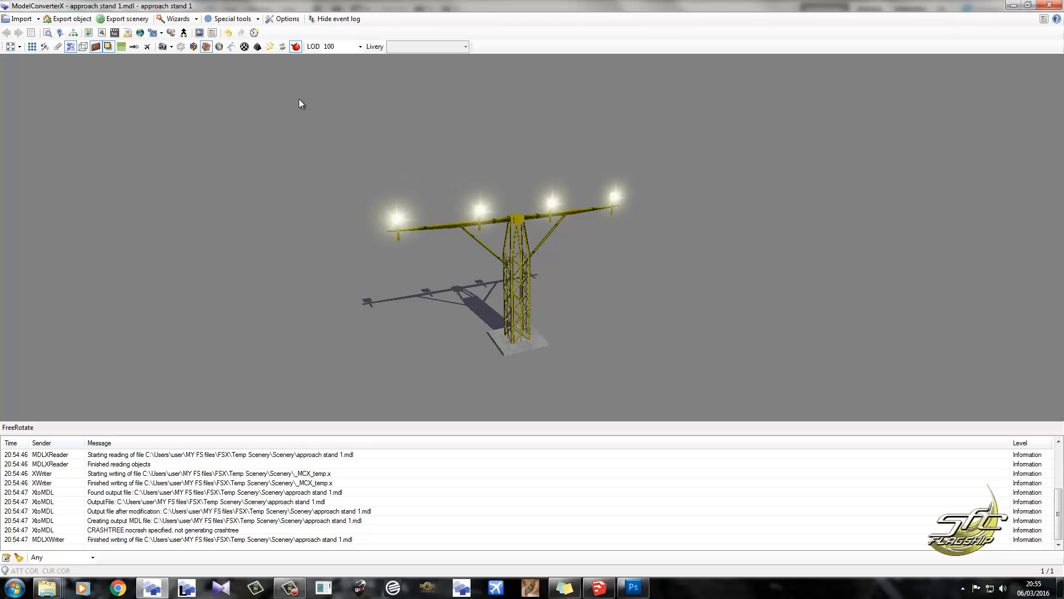
Preview the exported light tower in night texture render mode, then return to normal textures and examine its lights and shadow from several angles.
left_click(219, 47)
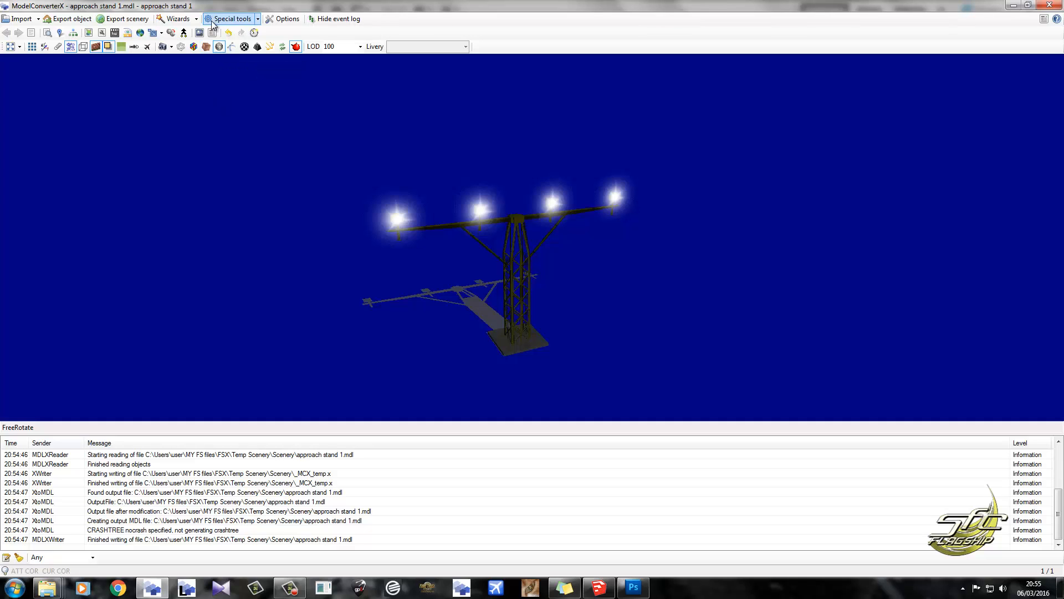
left_click(207, 46)
left_click_drag(514, 212, 381, 212)
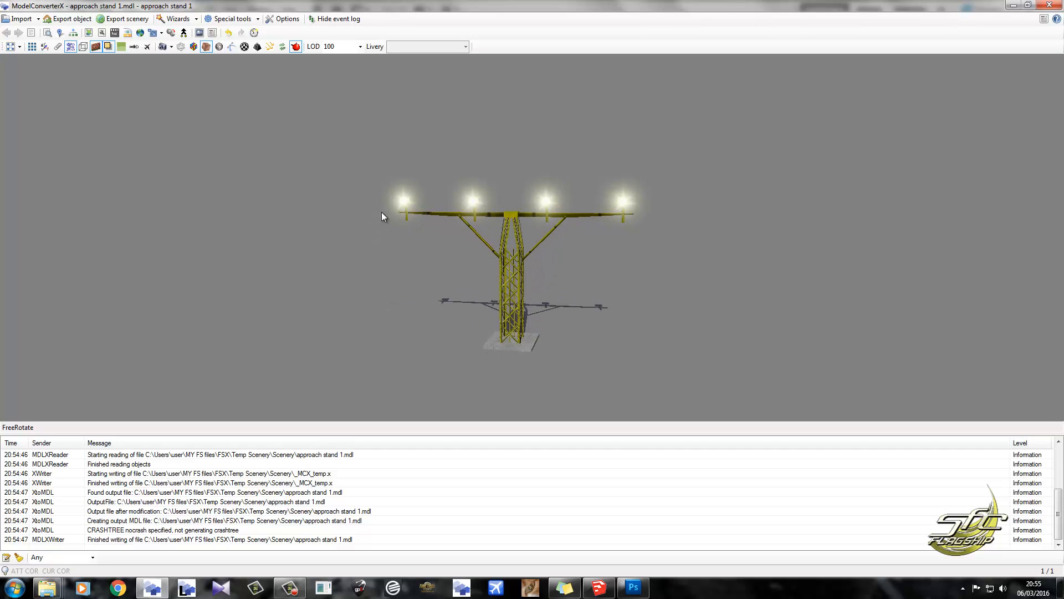
mouse_move(485, 209)
left_mouse_down()
mouse_move(506, 228)
mouse_move(488, 213)
left_mouse_up()
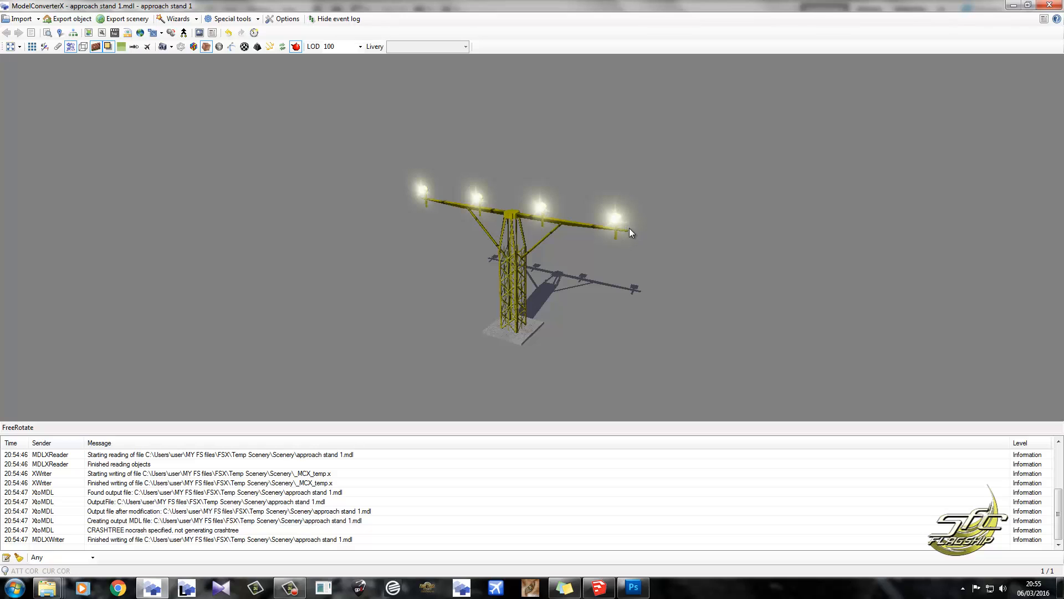
left_click_drag(630, 228, 658, 228)
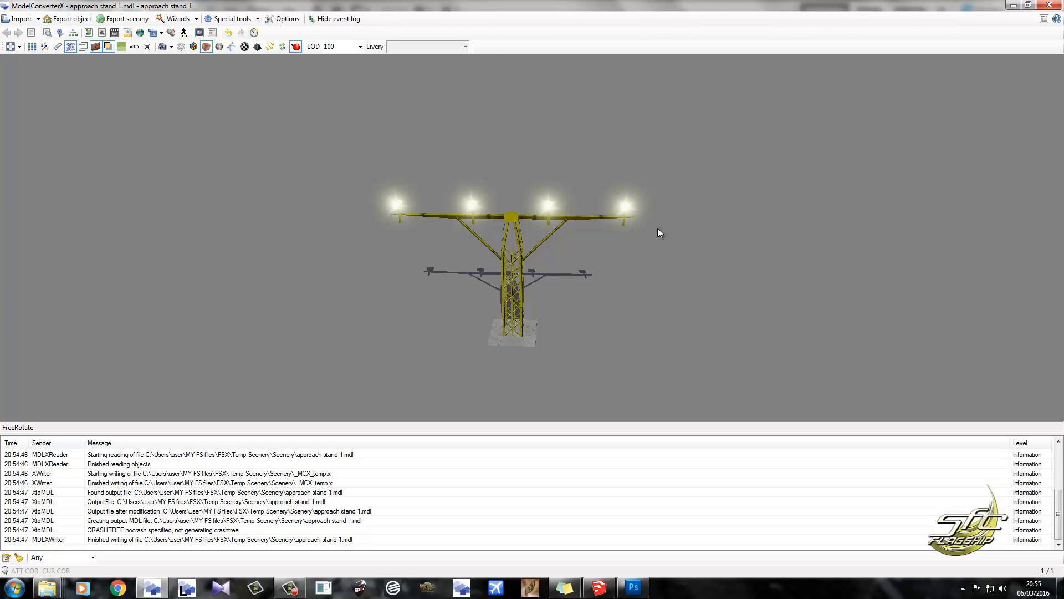
scroll(630, 221, "up", 5)
mouse_move(653, 212)
left_mouse_down()
mouse_move(567, 212)
mouse_move(583, 195)
mouse_move(674, 207)
mouse_move(659, 206)
left_mouse_up()
scroll(581, 164, "down", 4)
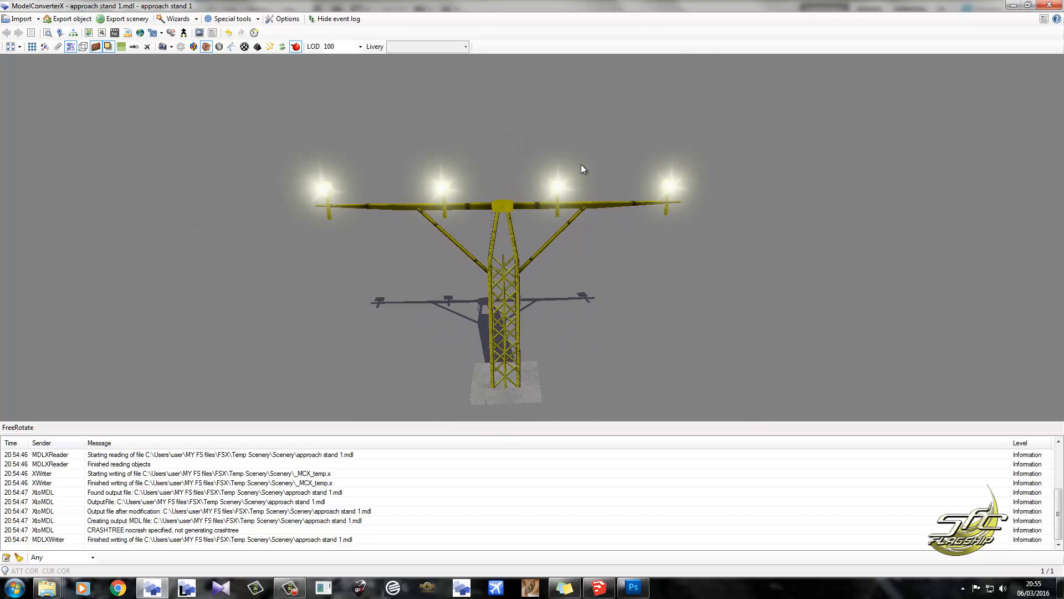
mouse_move(579, 174)
left_mouse_down()
mouse_move(568, 218)
mouse_move(566, 169)
left_mouse_up()
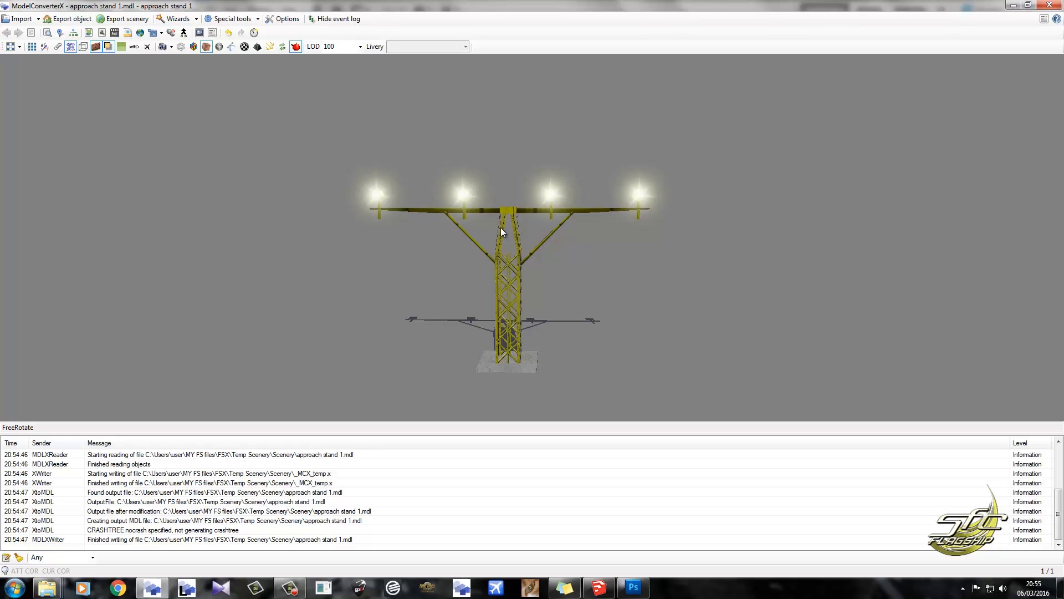
mouse_move(501, 230)
left_mouse_down()
mouse_move(680, 232)
mouse_move(502, 241)
left_mouse_up()
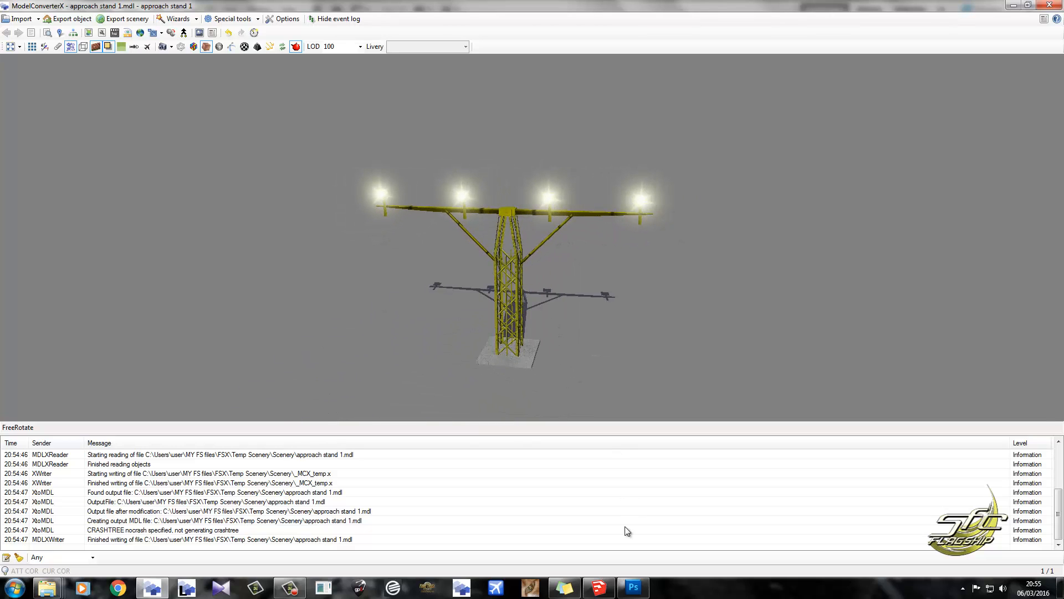